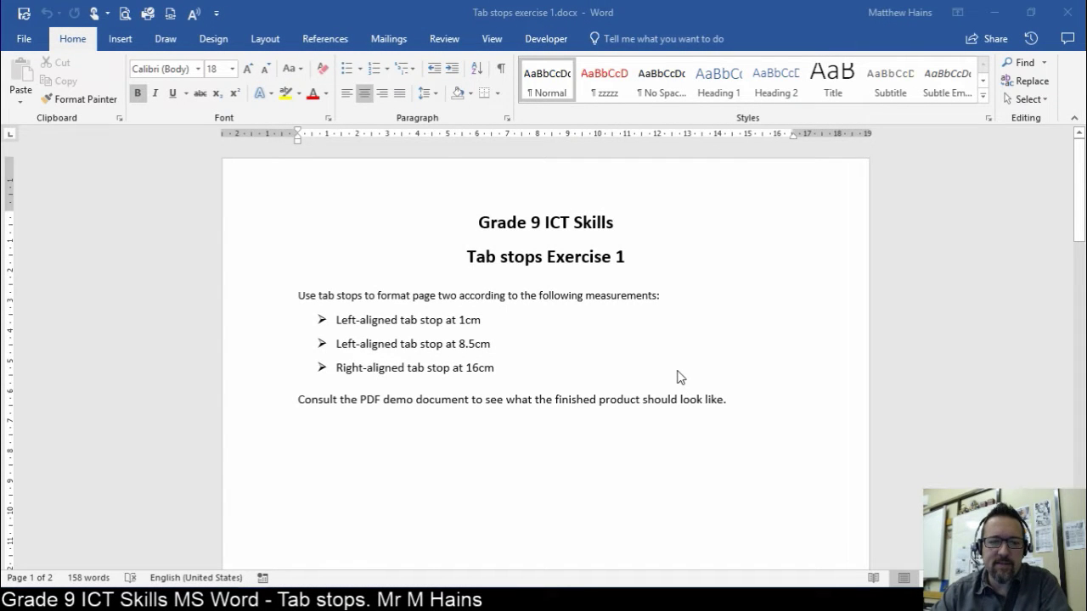
Set practice tab stops at 1 cm, 8.5 cm and a right-aligned 16 cm on the first instruction bullet
{"action": "scroll", "coordinate": [677, 376], "scroll_direction": "down", "scroll_amount": 3}
{"action": "scroll", "coordinate": [668, 371], "scroll_direction": "up", "scroll_amount": 2}
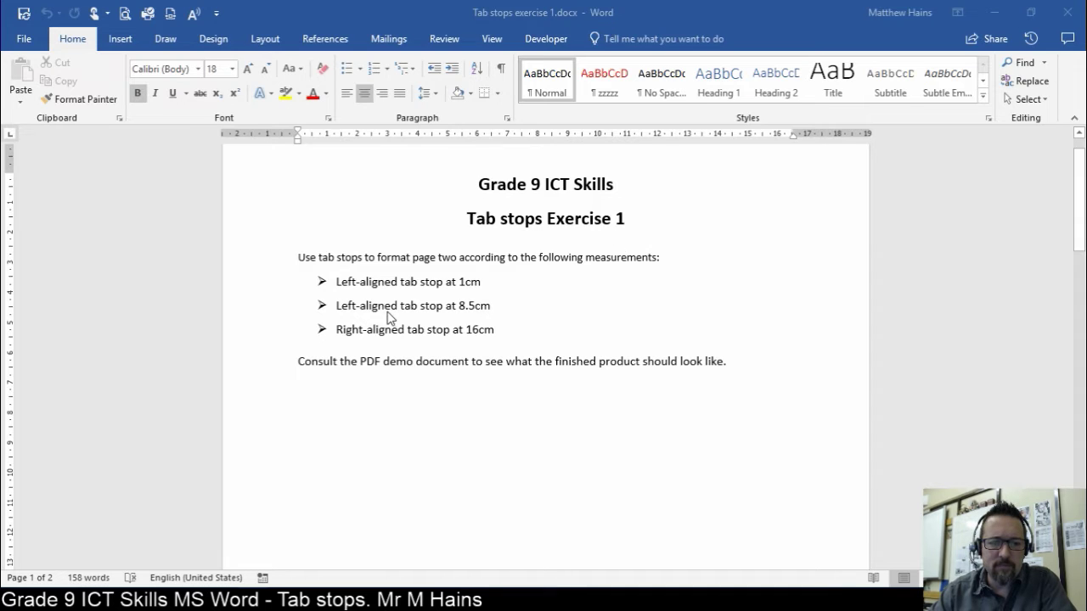
{"action": "scroll", "coordinate": [391, 319], "scroll_direction": "down", "scroll_amount": 1}
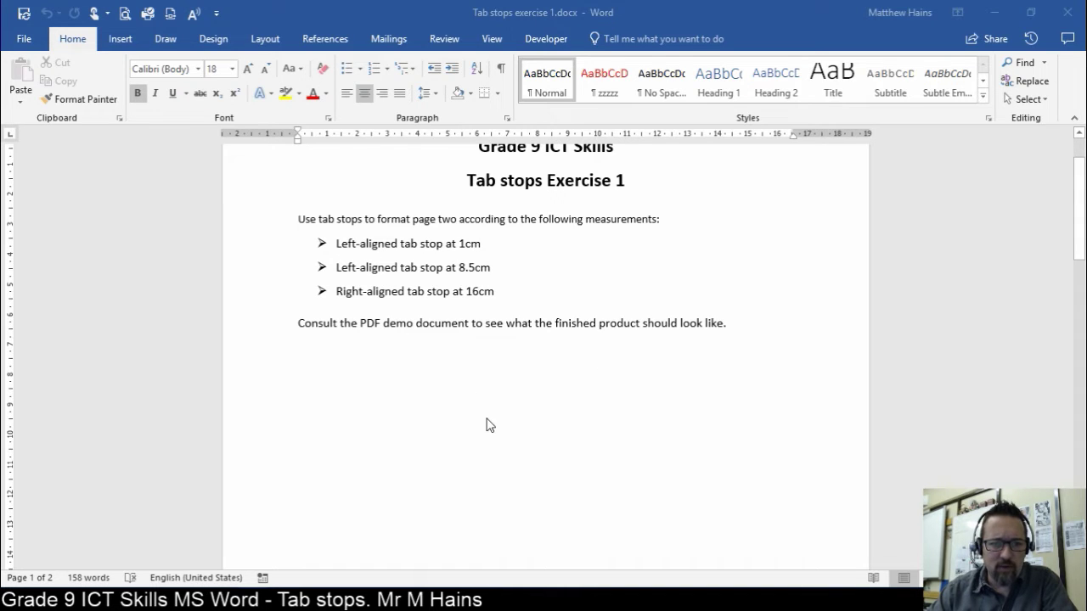
{"action": "scroll", "coordinate": [490, 425], "scroll_direction": "up", "scroll_amount": 1}
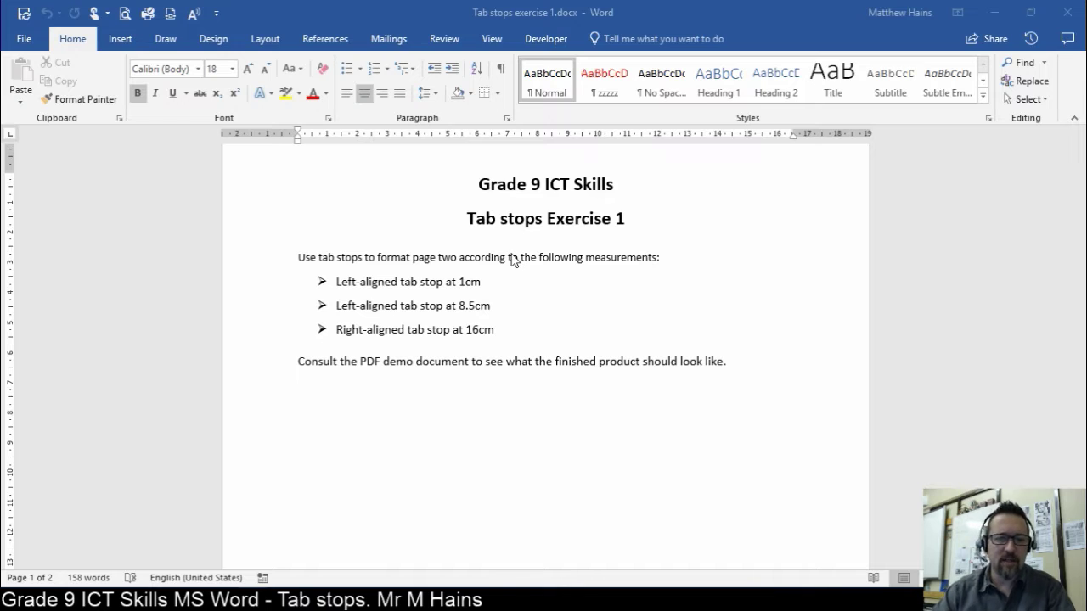
{"action": "scroll", "coordinate": [344, 301], "scroll_direction": "down", "scroll_amount": 1}
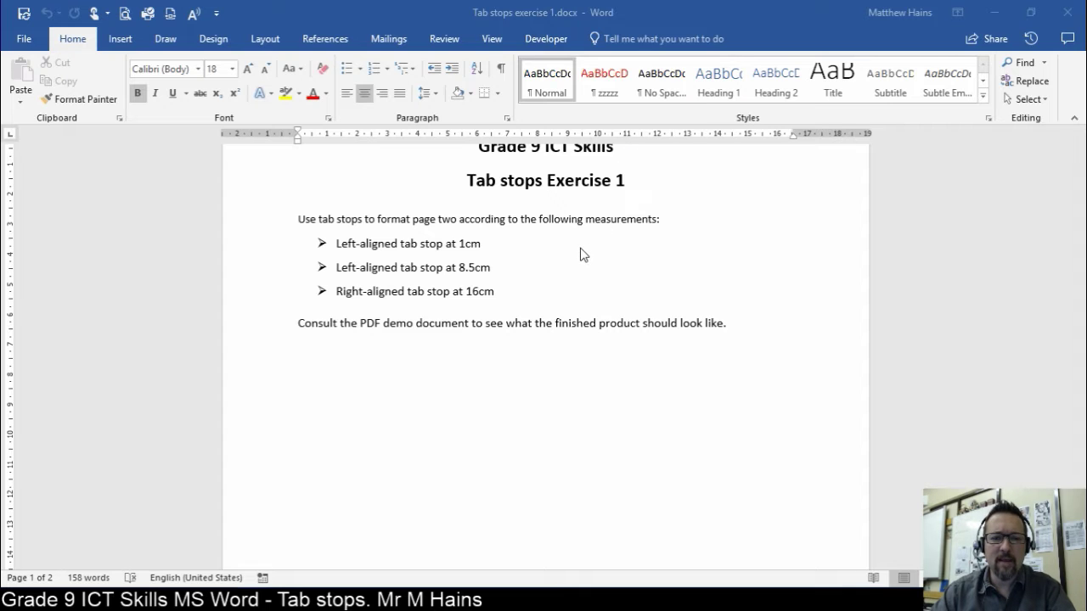
{"action": "scroll", "coordinate": [580, 252], "scroll_direction": "up", "scroll_amount": 1}
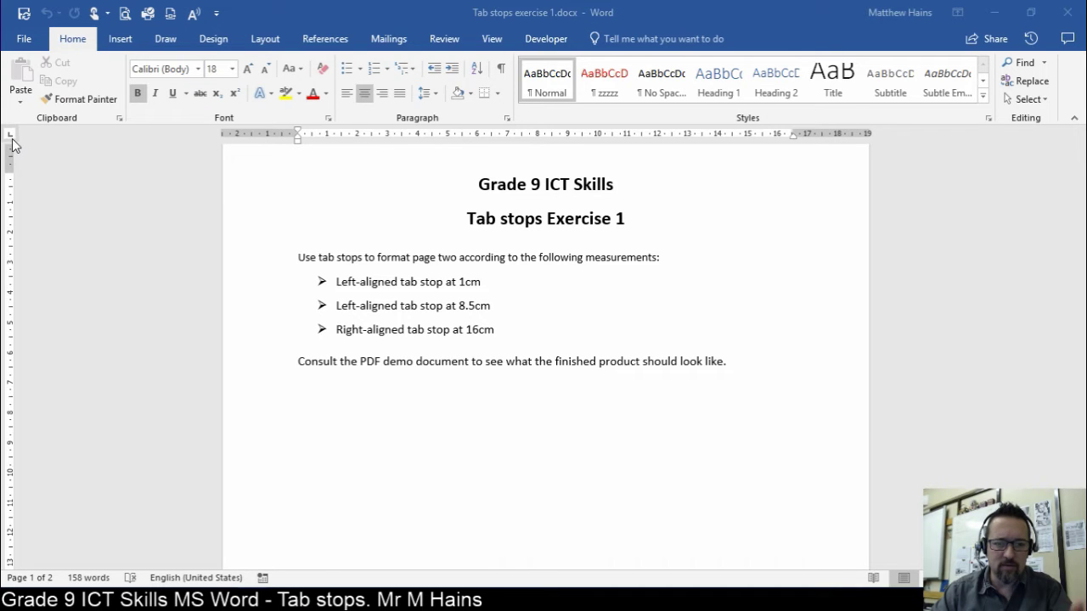
{"action": "left_click", "coordinate": [330, 144]}
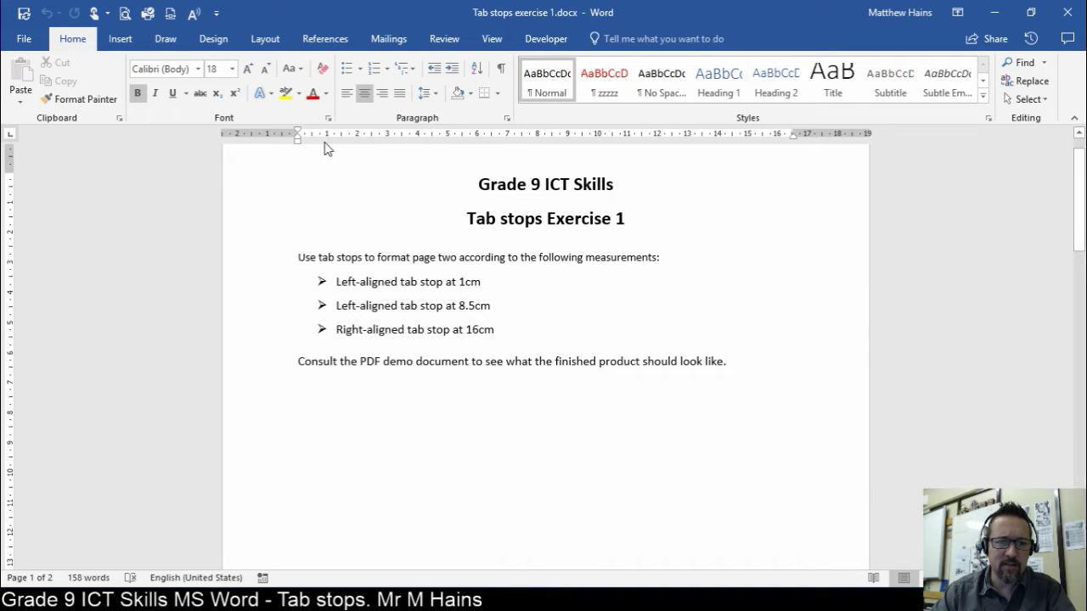
{"action": "left_click", "coordinate": [325, 136]}
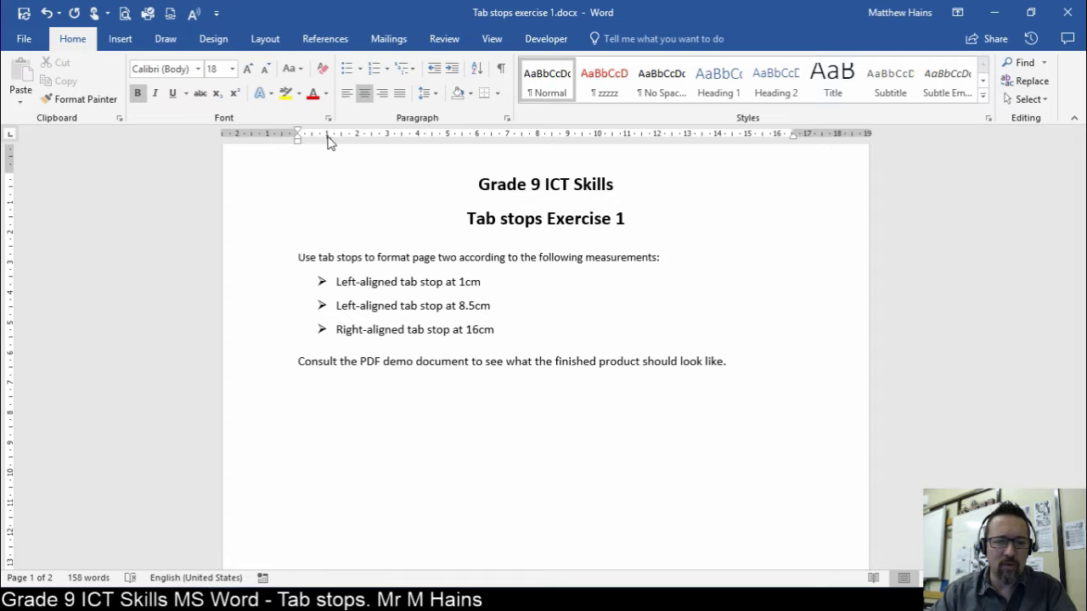
{"action": "left_click", "coordinate": [503, 285]}
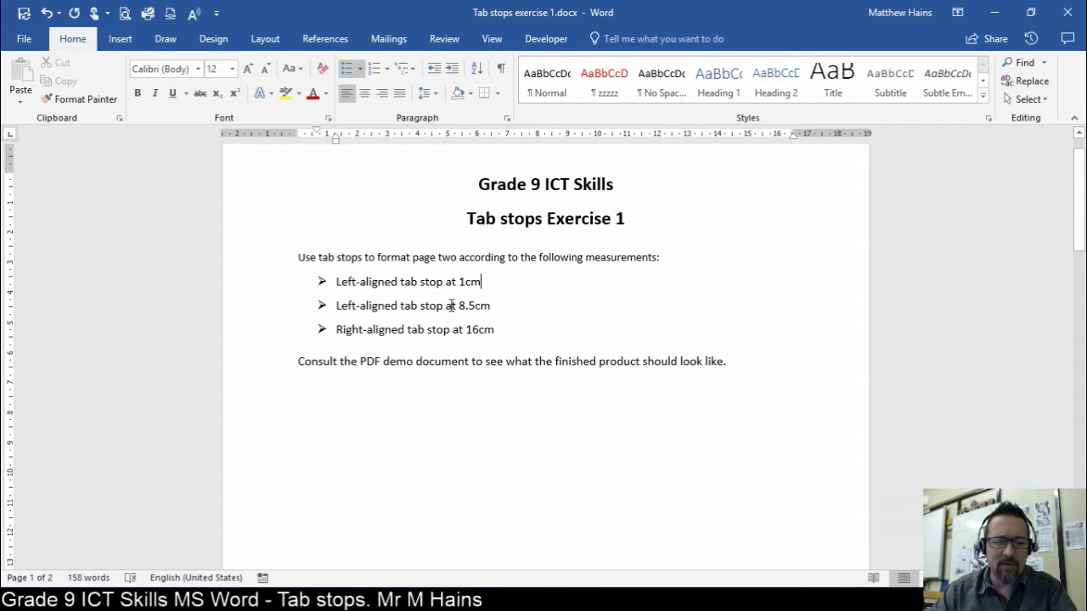
{"action": "left_click", "coordinate": [553, 134]}
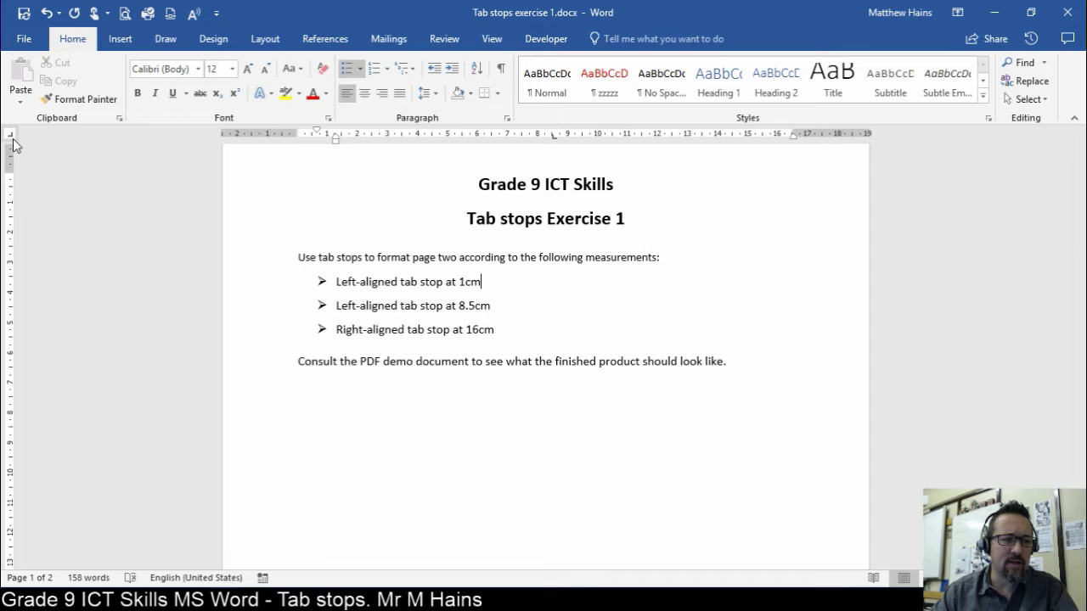
{"action": "left_click", "coordinate": [778, 133]}
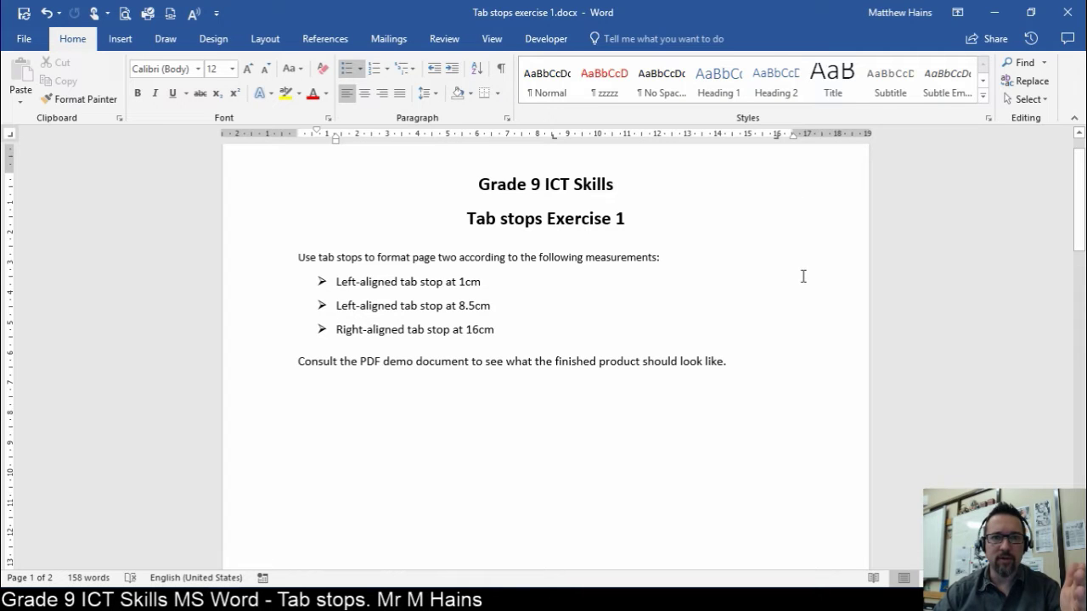
Put spaces between Movie and Release and between Date and Worldwide in the page 2 heading
{"action": "scroll", "coordinate": [690, 315], "scroll_direction": "down", "scroll_amount": 12}
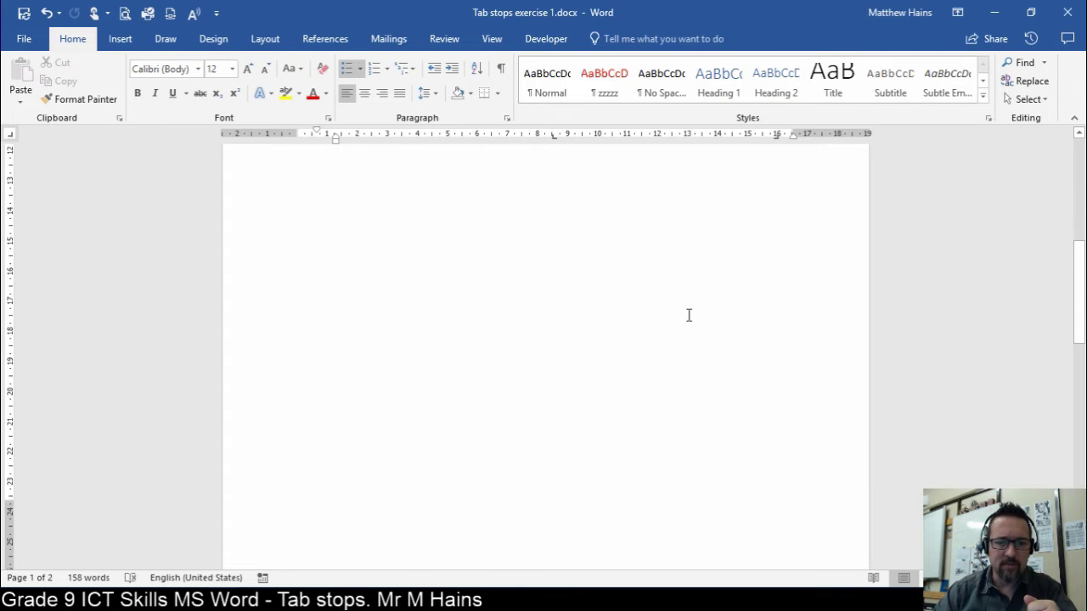
{"action": "scroll", "coordinate": [690, 316], "scroll_direction": "up", "scroll_amount": 12}
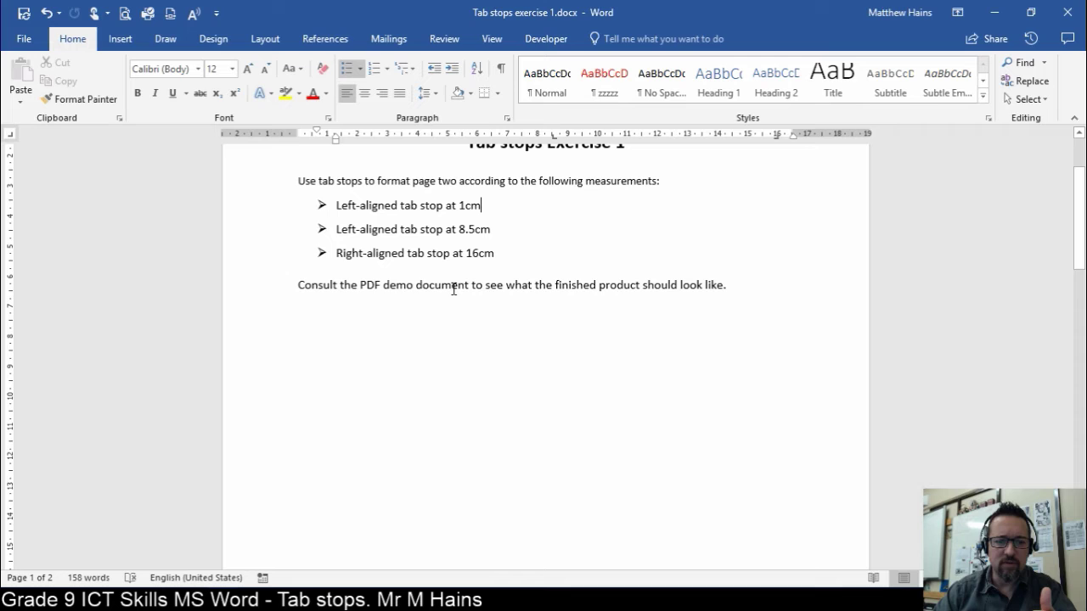
{"action": "left_click_drag", "start_coordinate": [362, 285], "coordinate": [422, 291]}
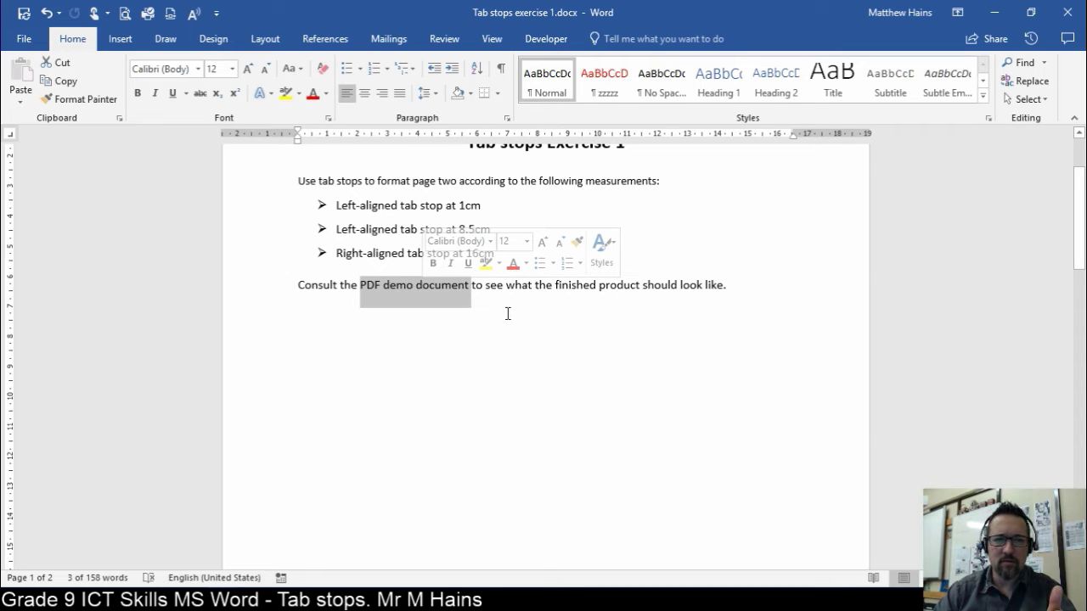
{"action": "left_click", "coordinate": [781, 308]}
{"action": "scroll", "coordinate": [759, 335], "scroll_direction": "down", "scroll_amount": 12}
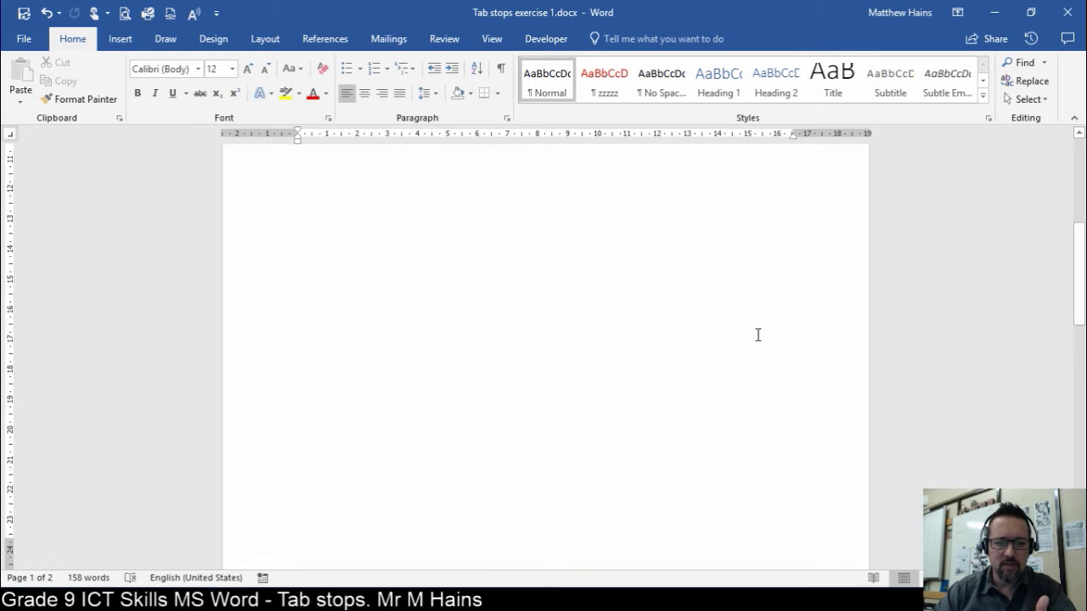
{"action": "scroll", "coordinate": [760, 334], "scroll_direction": "down", "scroll_amount": 2}
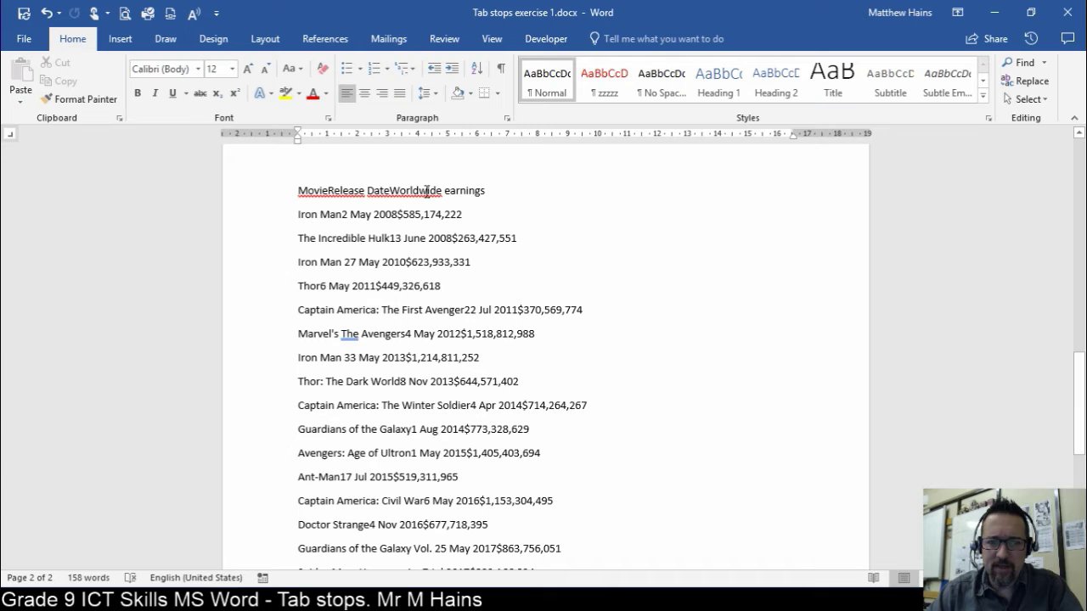
{"action": "left_click", "coordinate": [330, 191]}
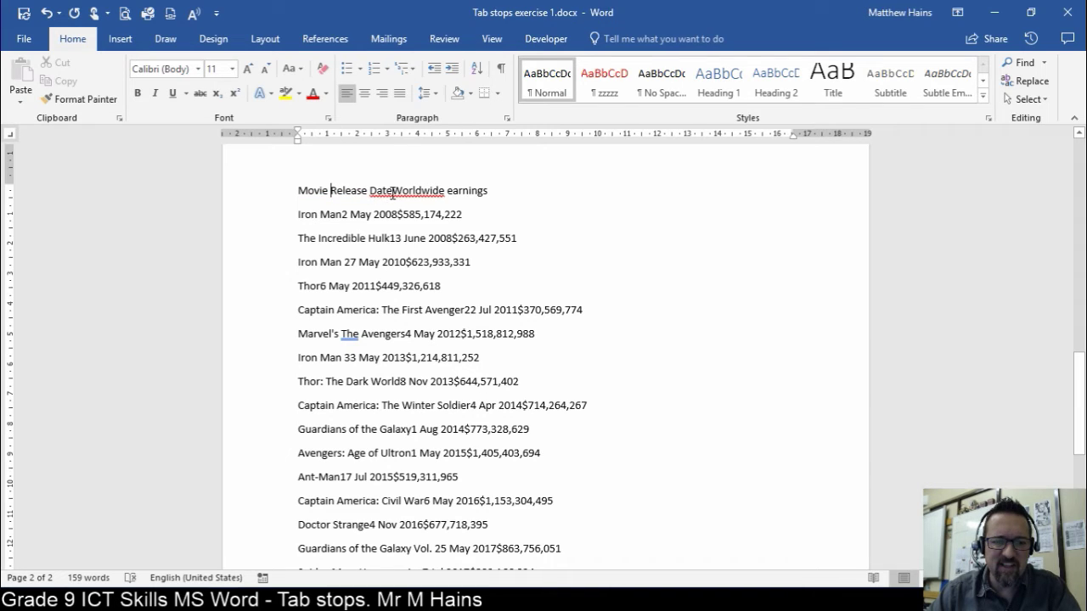
{"action": "left_click", "coordinate": [395, 192]}
{"action": "left_click", "coordinate": [544, 197]}
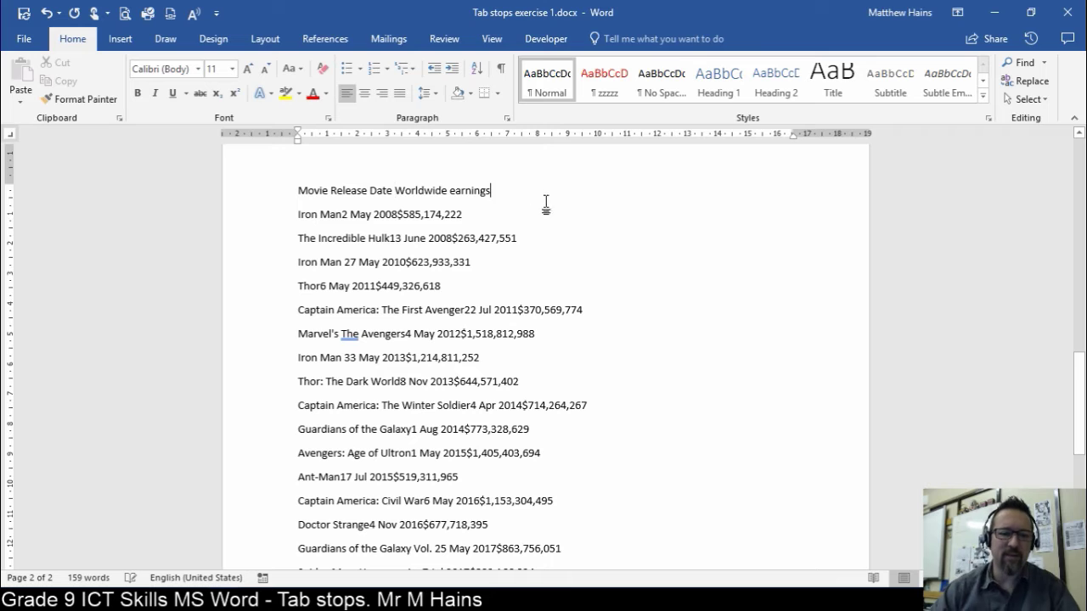
{"action": "scroll", "coordinate": [326, 219], "scroll_direction": "down", "scroll_amount": 1}
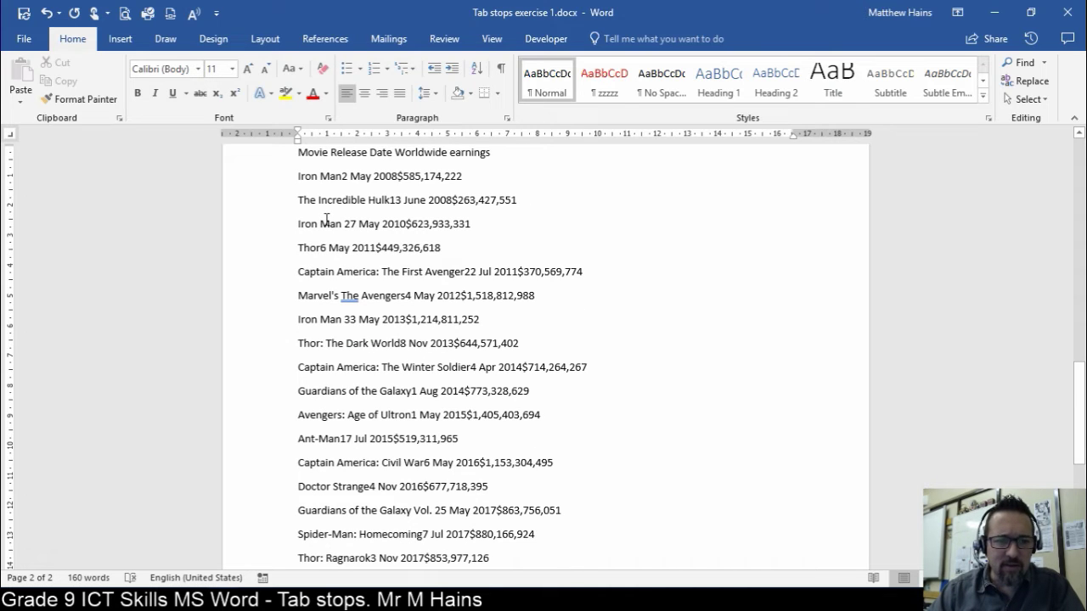
Add a left tab stop at 8.5 cm and a centred tab stop at 16 cm to the heading line
{"action": "scroll", "coordinate": [300, 180], "scroll_direction": "up", "scroll_amount": 1}
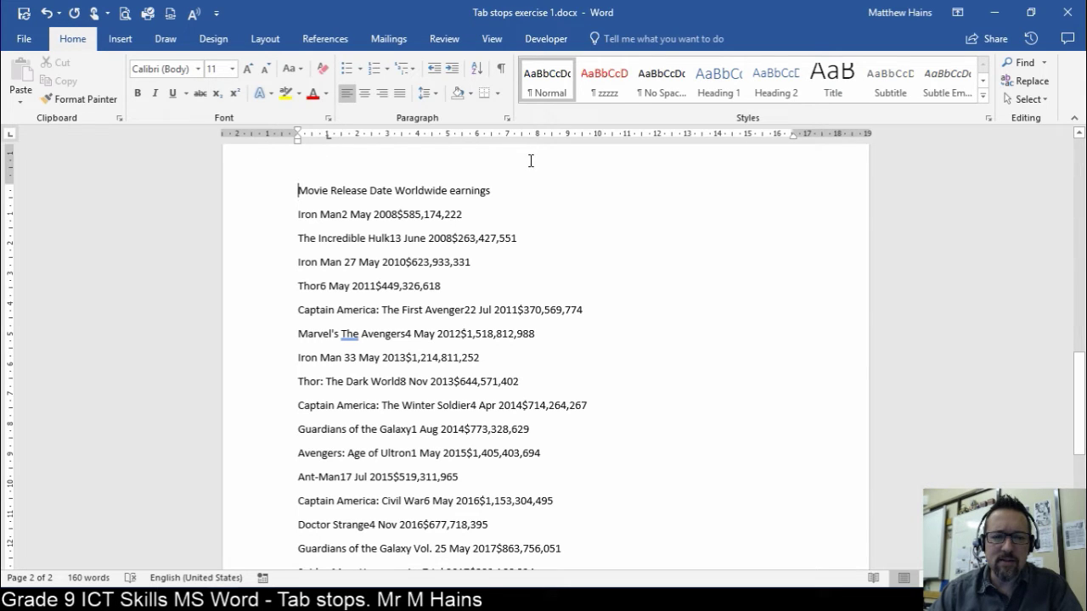
{"action": "scroll", "coordinate": [546, 170], "scroll_direction": "up", "scroll_amount": 6}
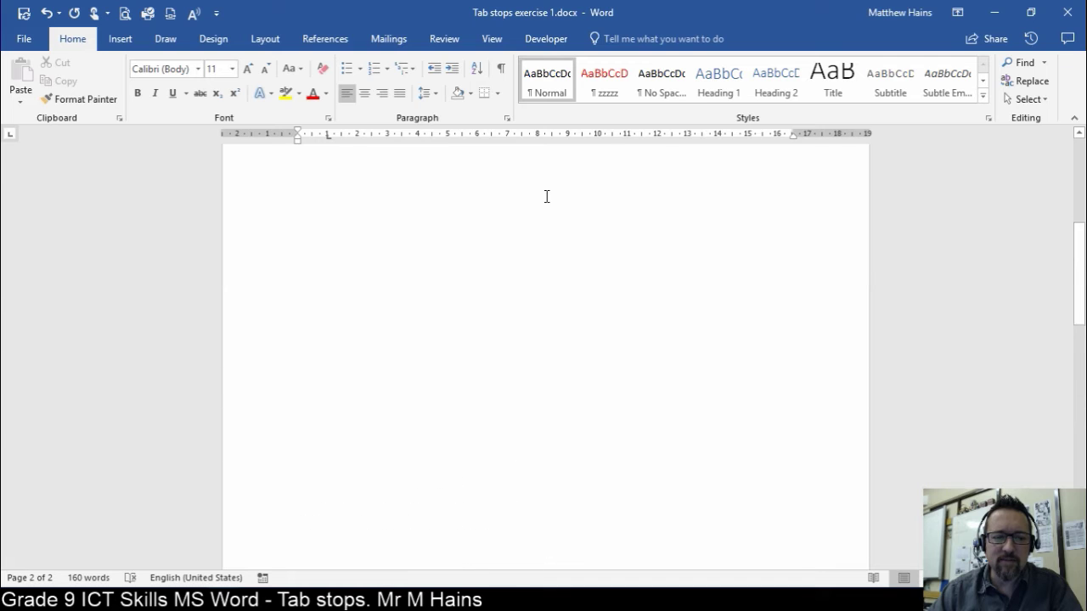
{"action": "scroll", "coordinate": [546, 196], "scroll_direction": "up", "scroll_amount": 5}
{"action": "scroll", "coordinate": [546, 196], "scroll_direction": "down", "scroll_amount": 10}
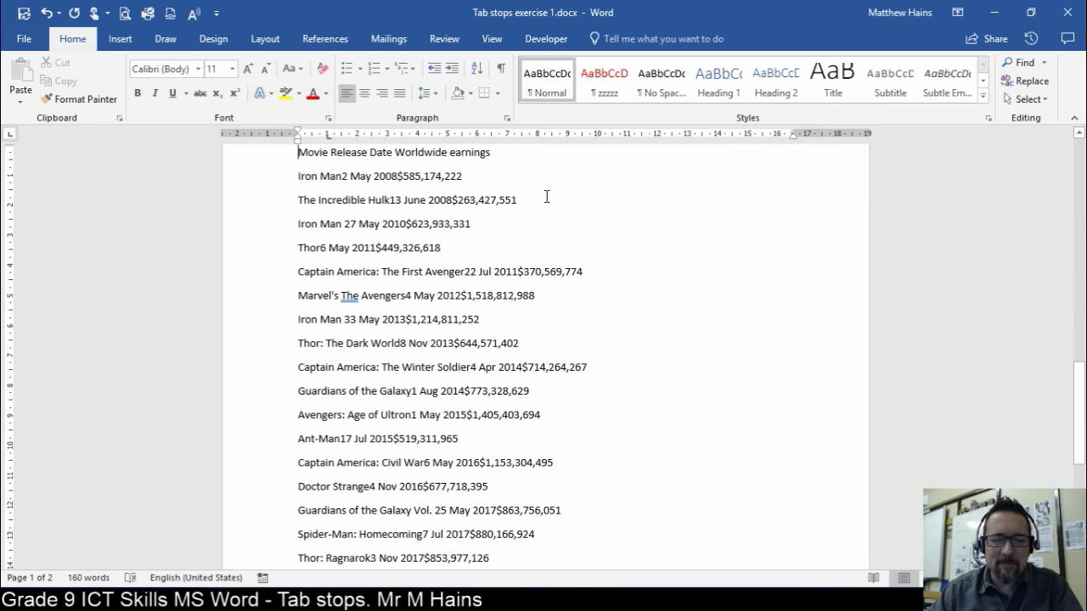
{"action": "scroll", "coordinate": [546, 196], "scroll_direction": "up", "scroll_amount": 2}
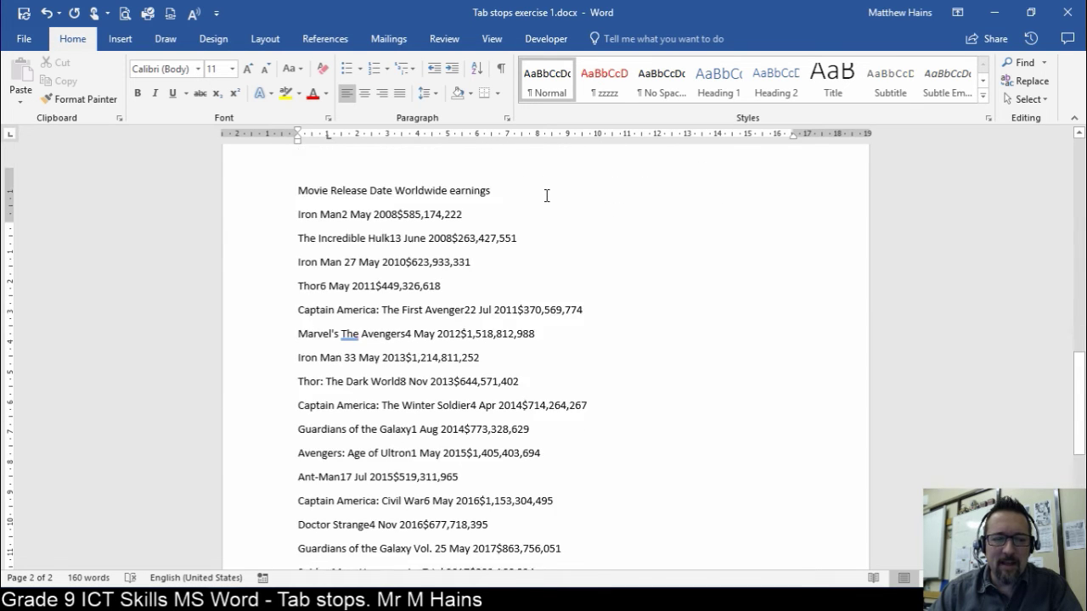
{"action": "left_click", "coordinate": [553, 133]}
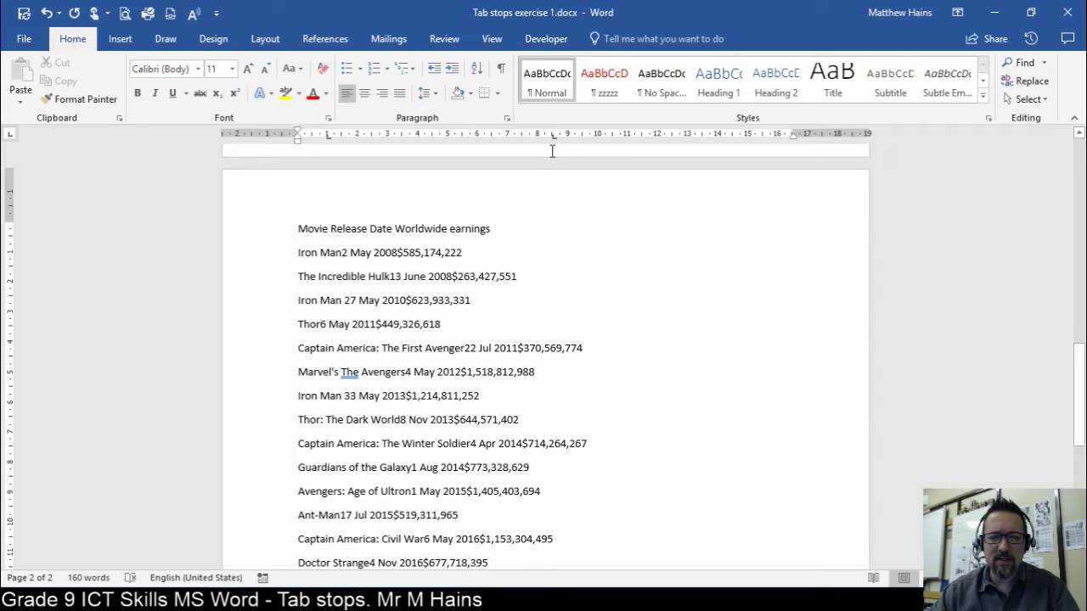
{"action": "left_click", "coordinate": [10, 136]}
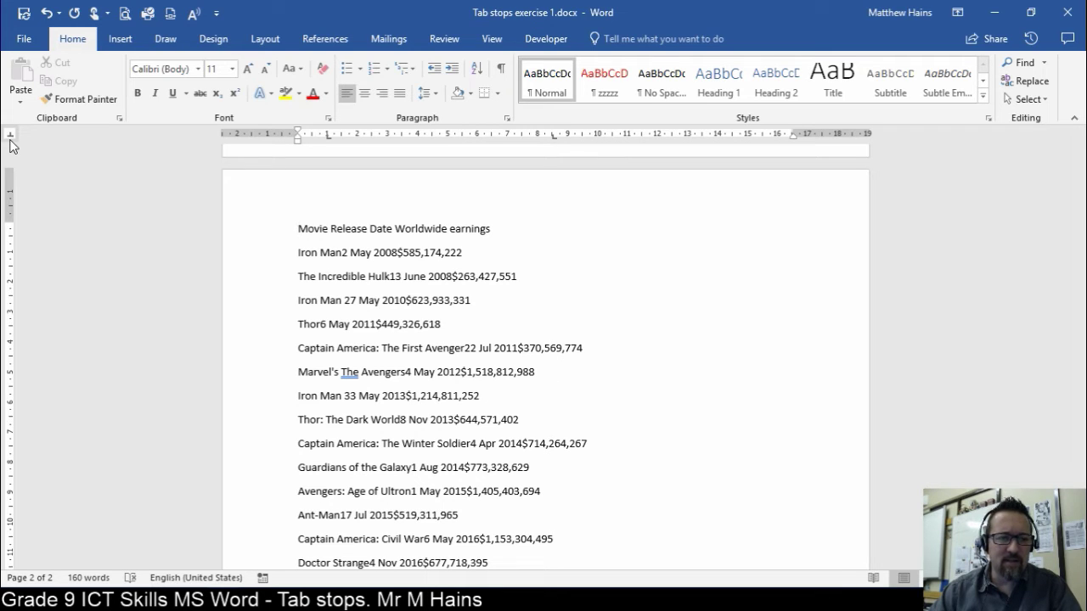
{"action": "left_click", "coordinate": [779, 136]}
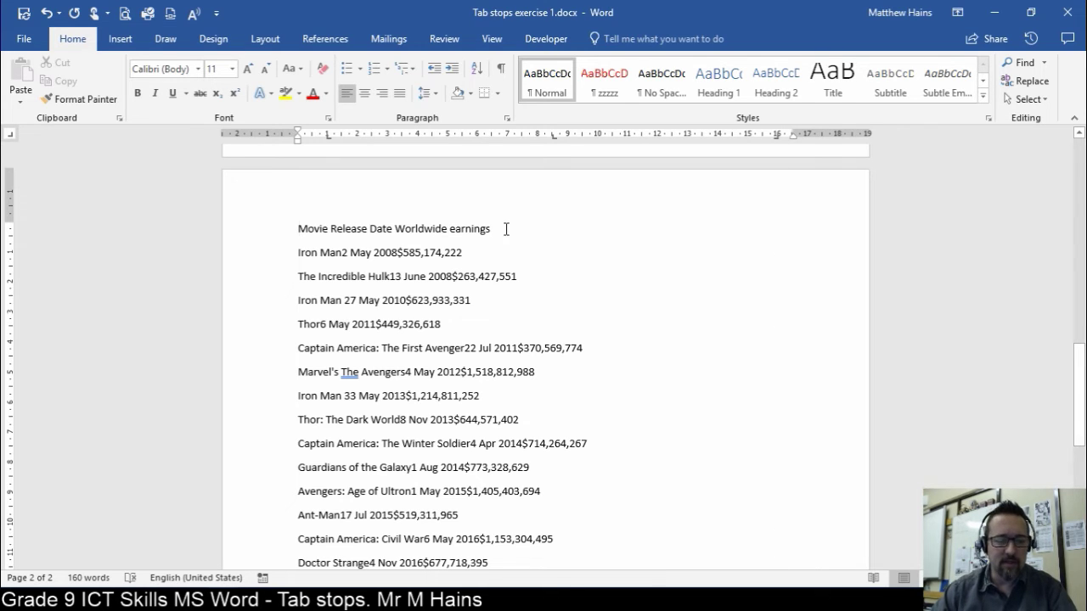
Tab Movie, Release Date and Worldwide earnings onto the heading line's three tab stops
{"action": "key", "text": "Tab"}
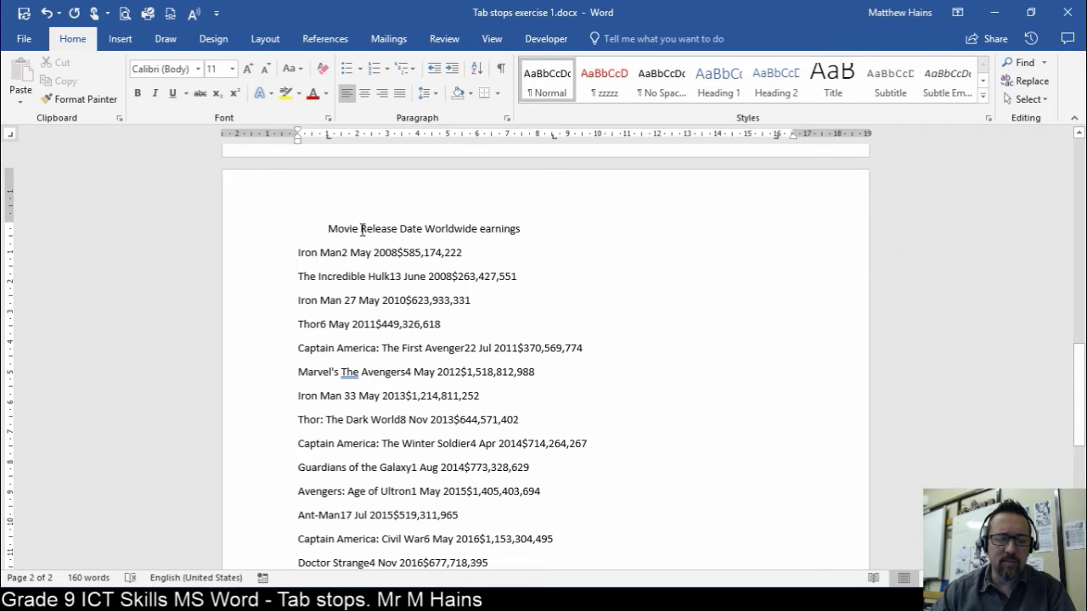
{"action": "left_click", "coordinate": [361, 229]}
{"action": "key", "text": "Tab"}
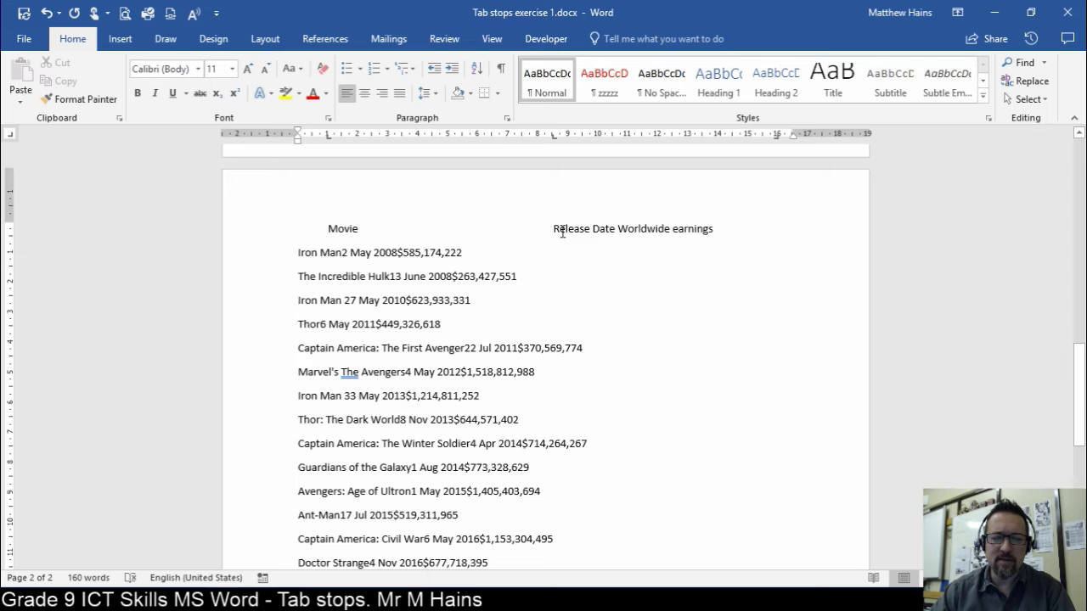
{"action": "left_click", "coordinate": [619, 229]}
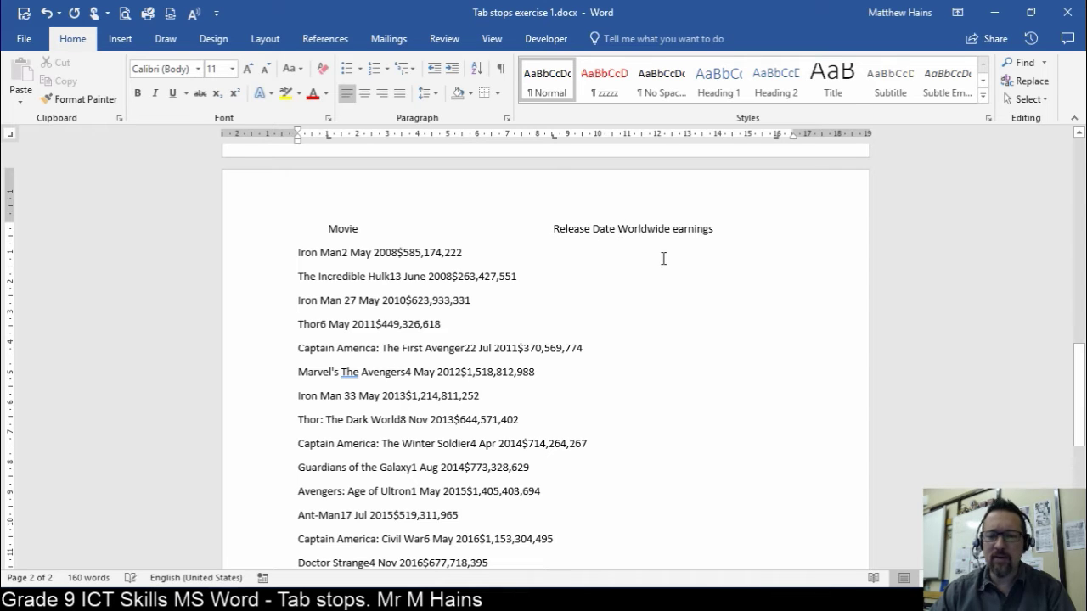
{"action": "key", "text": "Tab"}
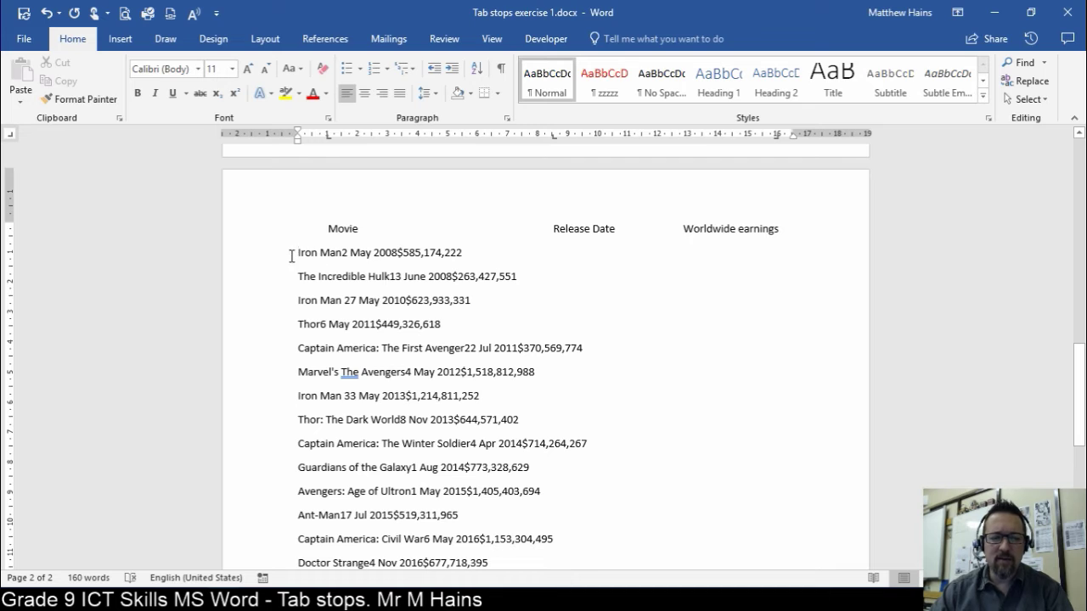
Check the heading line's tab stops on the ruler and select the entire heading line
{"action": "left_click", "coordinate": [299, 254]}
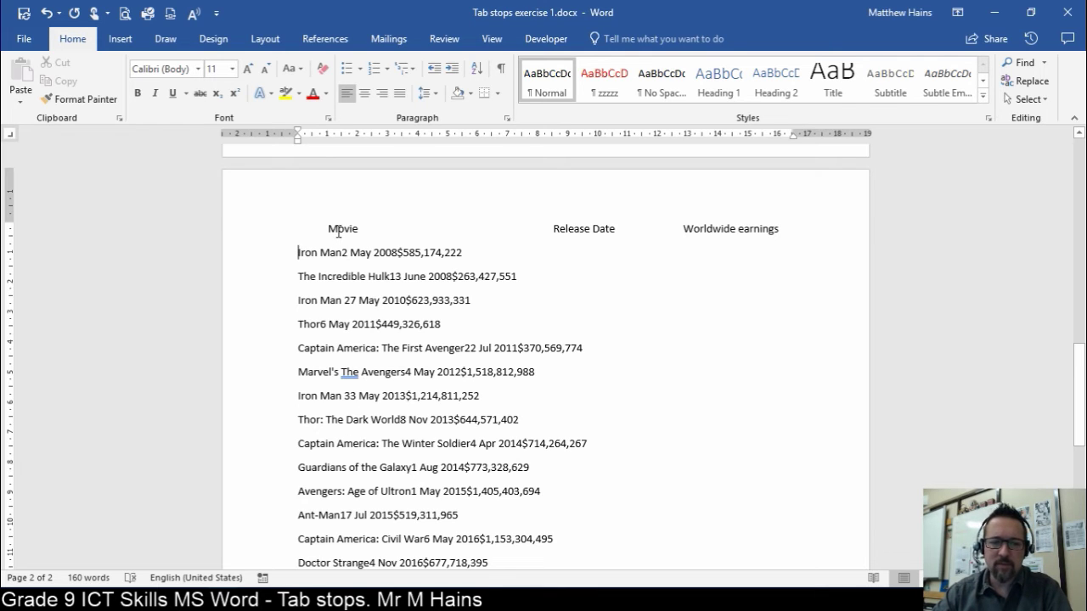
{"action": "left_click", "coordinate": [339, 228]}
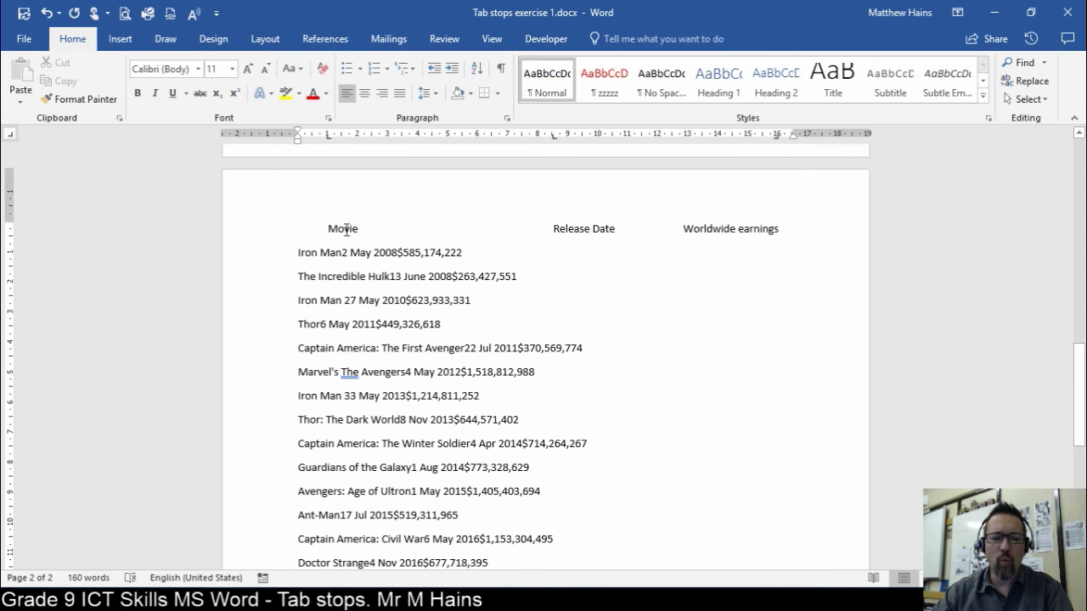
{"action": "left_click", "coordinate": [250, 233]}
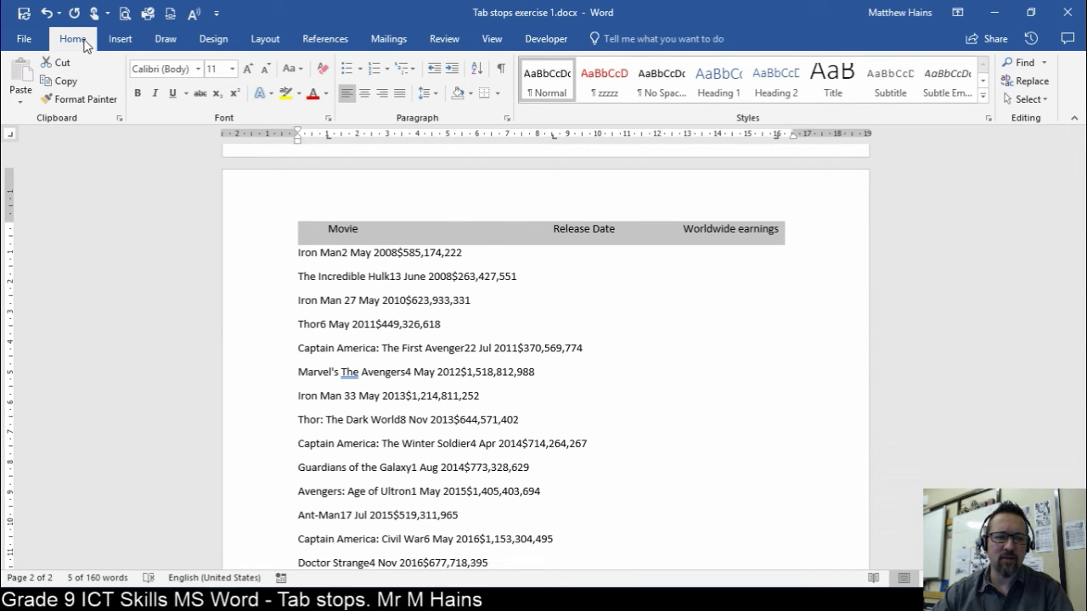
Format-paint the heading's tab stops onto the movie lines from Iron Man to Ant-Man and the Wasp
{"action": "left_click", "coordinate": [94, 100]}
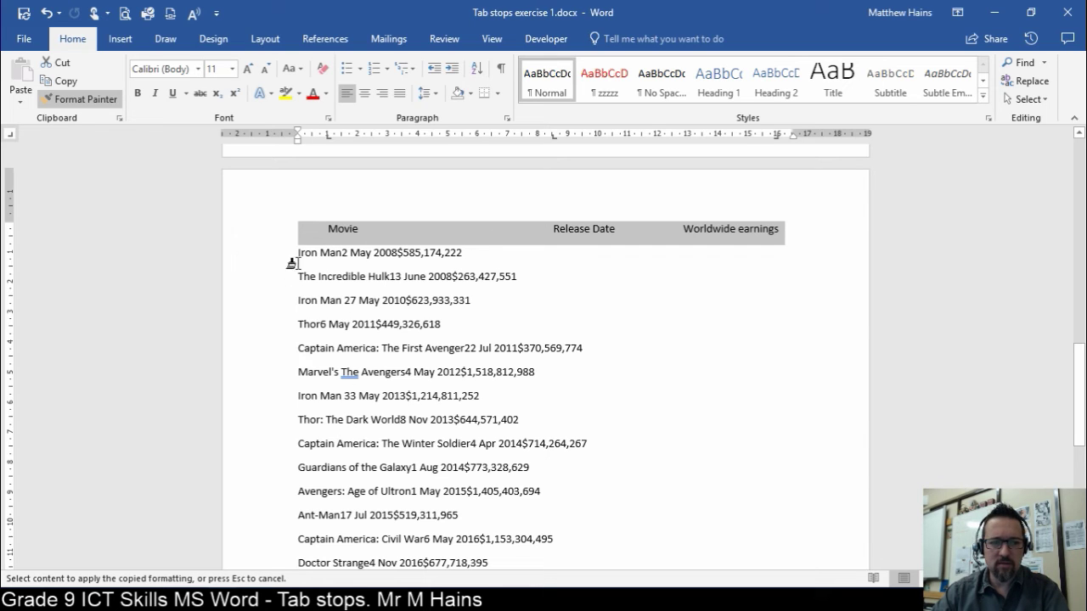
{"action": "mouse_move", "coordinate": [291, 253]}
{"action": "left_mouse_down"}
{"action": "mouse_move", "coordinate": [437, 303]}
{"action": "mouse_move", "coordinate": [451, 581]}
{"action": "mouse_move", "coordinate": [473, 517]}
{"action": "mouse_move", "coordinate": [527, 466]}
{"action": "left_mouse_up"}
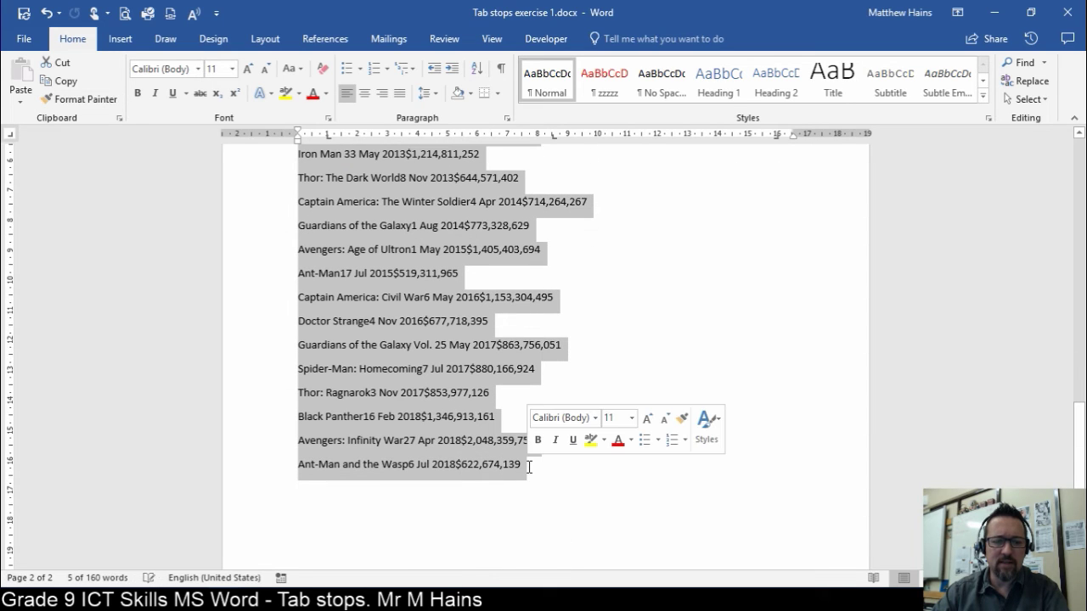
Deselect the list and put the insertion point at the start of the Iron Man line
{"action": "left_click", "coordinate": [636, 492]}
{"action": "scroll", "coordinate": [620, 484], "scroll_direction": "up", "scroll_amount": 3}
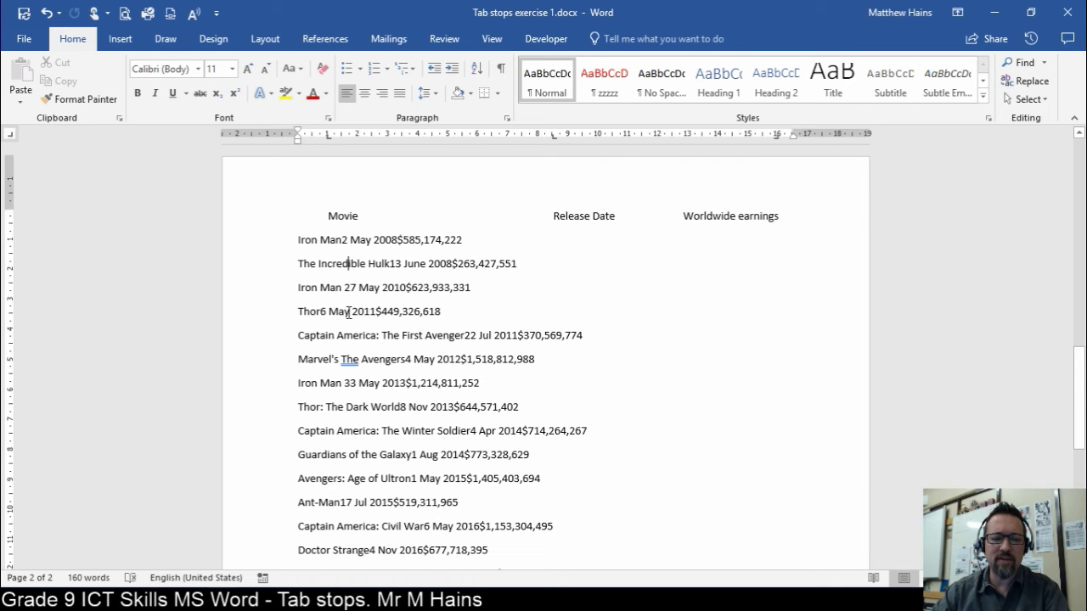
{"action": "left_click", "coordinate": [354, 336]}
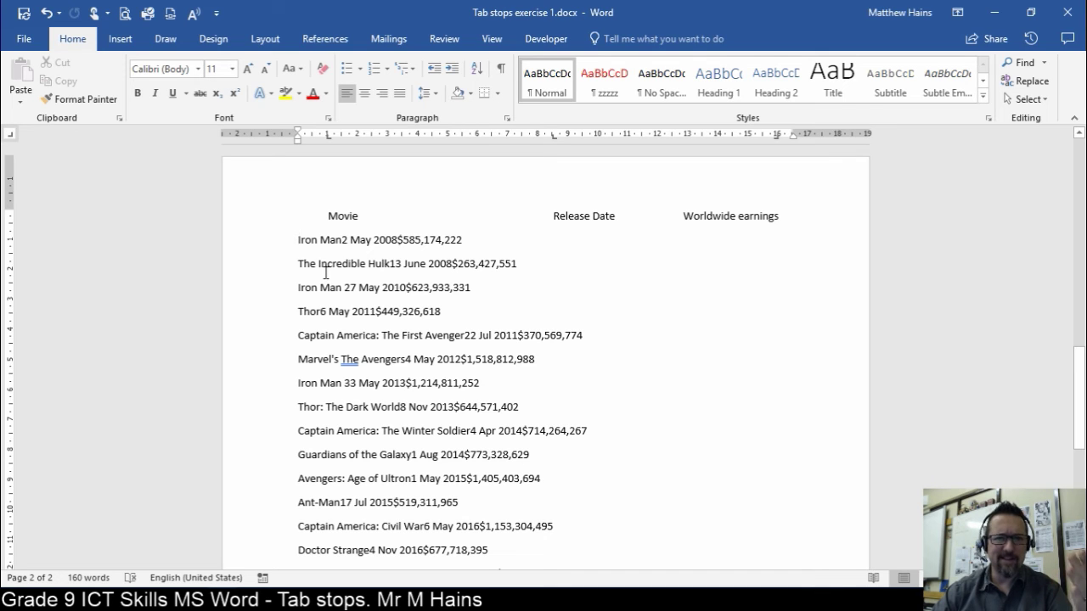
Tab Iron Man ($585,174,222) and The Incredible Hulk (13 June 2008, $263,427,551) into the three columns
{"action": "key", "text": "Tab"}
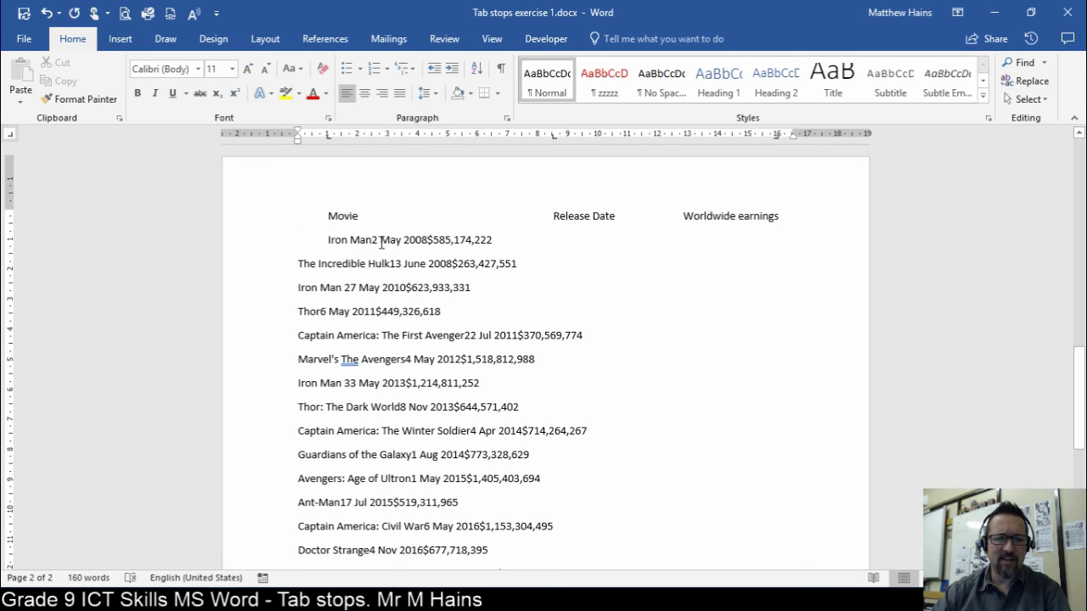
{"action": "left_click", "coordinate": [375, 241]}
{"action": "key", "text": "Tab"}
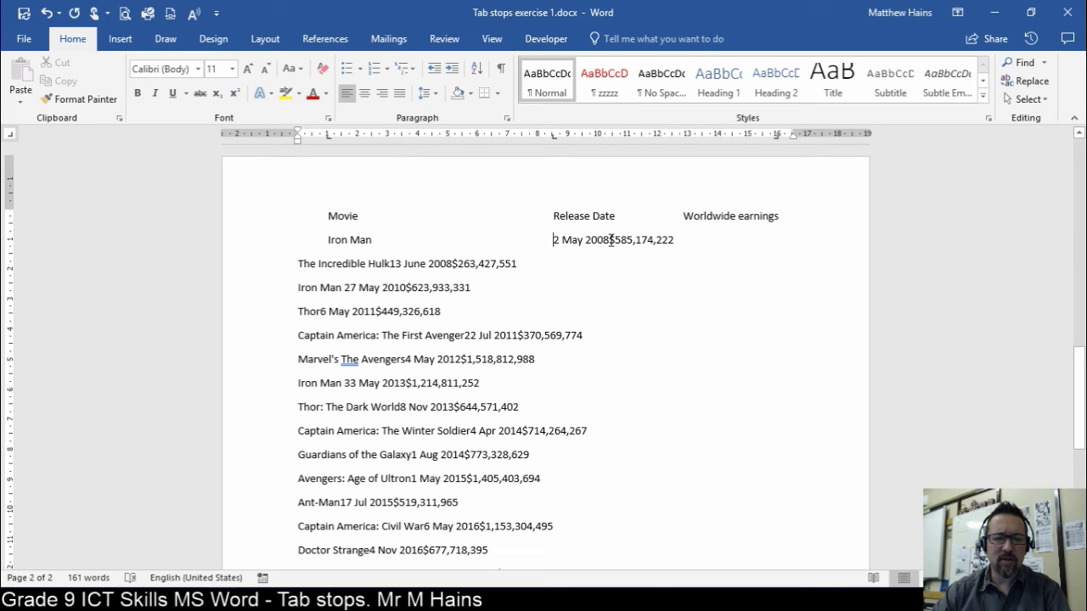
{"action": "left_click", "coordinate": [611, 241]}
{"action": "key", "text": "Tab"}
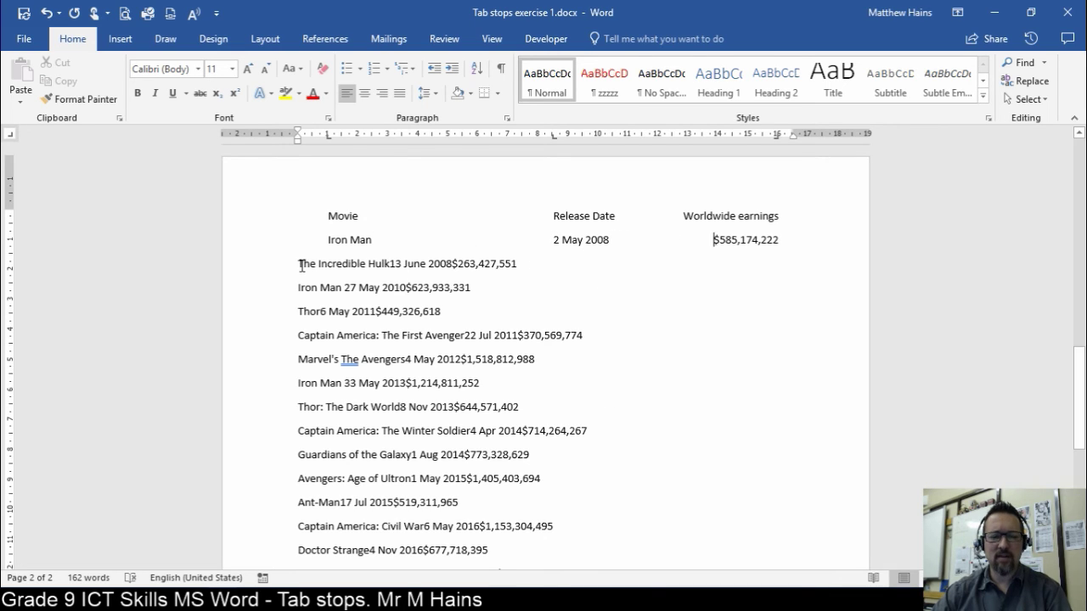
{"action": "key", "text": "Tab"}
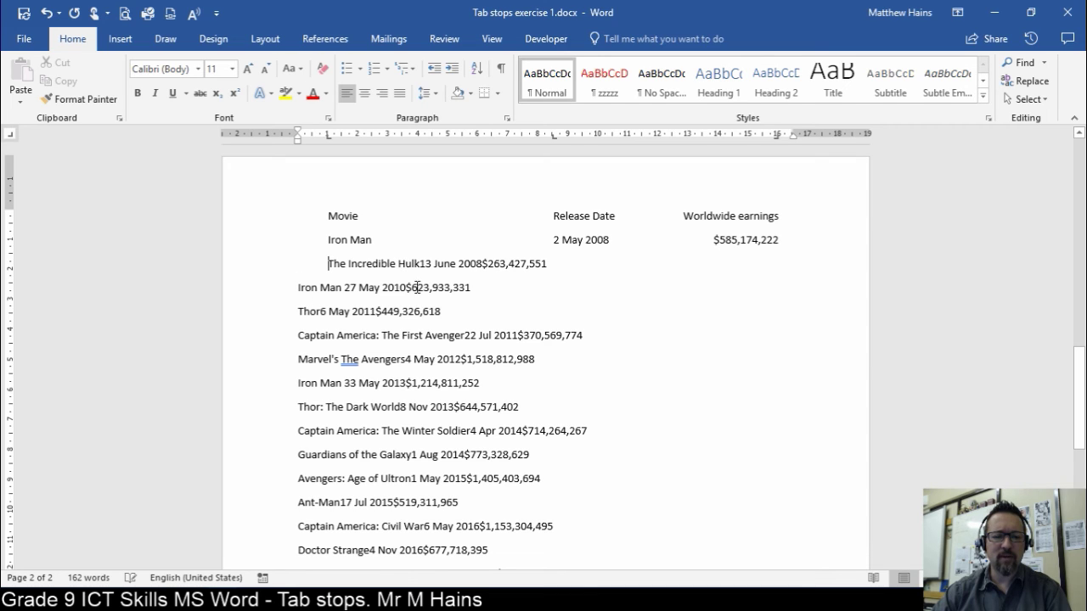
{"action": "key", "text": "Tab"}
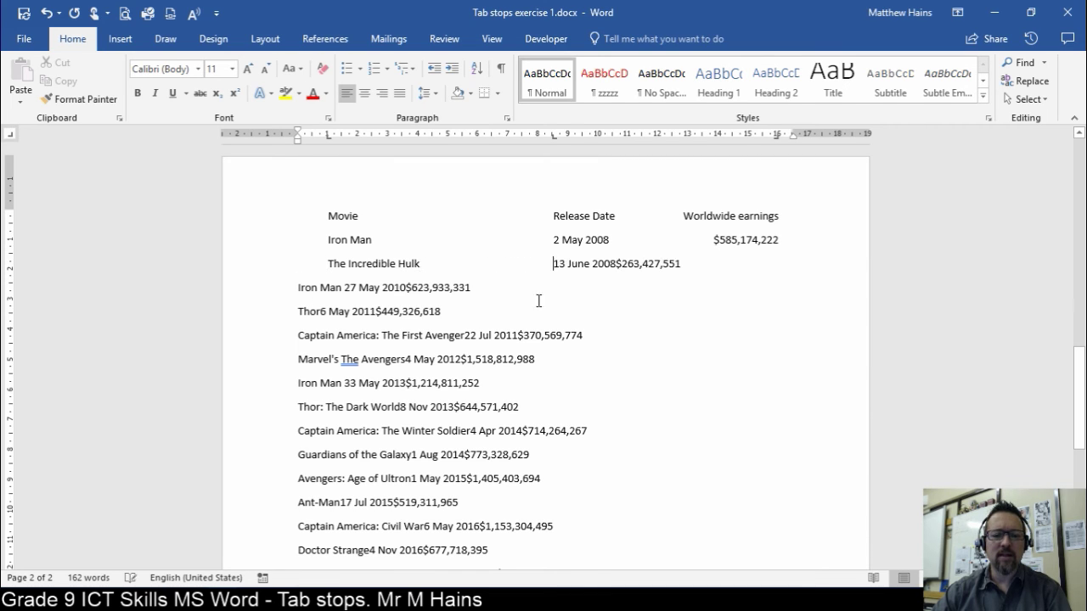
{"action": "key", "text": "Tab"}
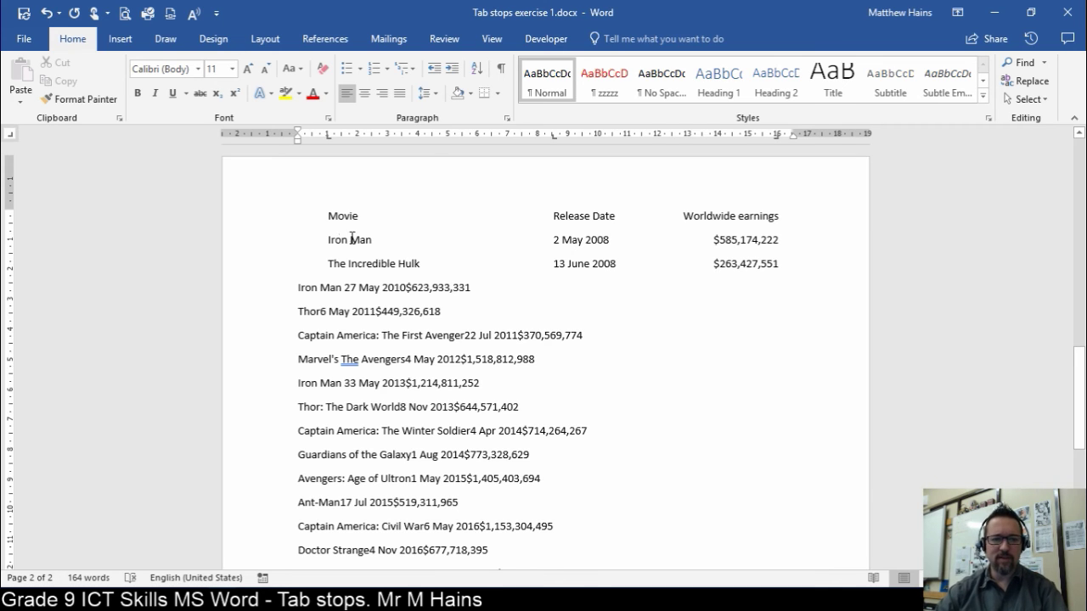
Make the whole heading line bold, leaving it without underline
{"action": "left_click", "coordinate": [271, 221]}
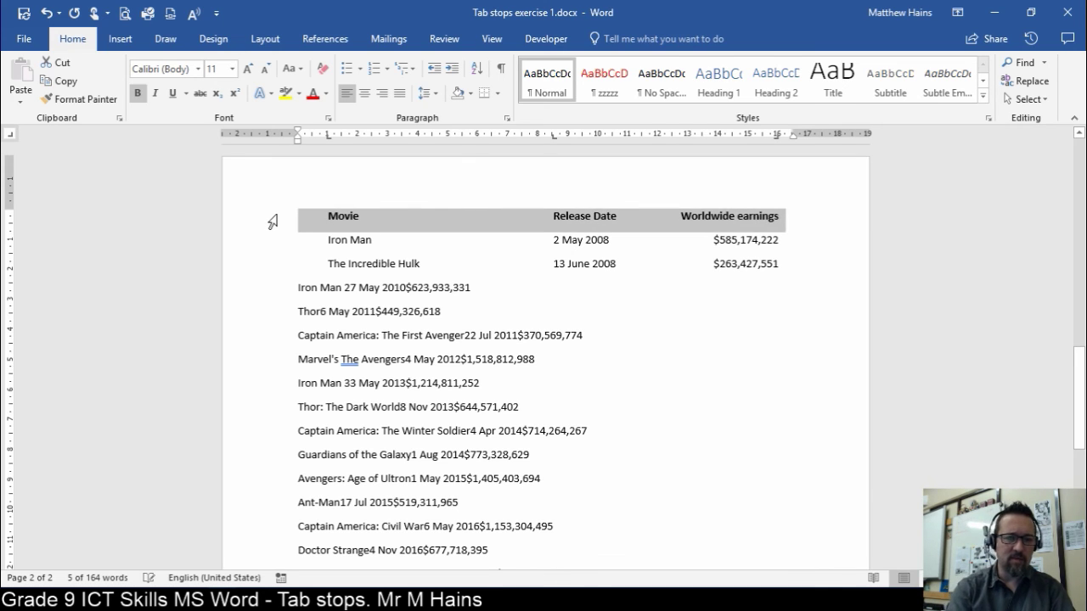
{"action": "key", "text": "ctrl+b"}
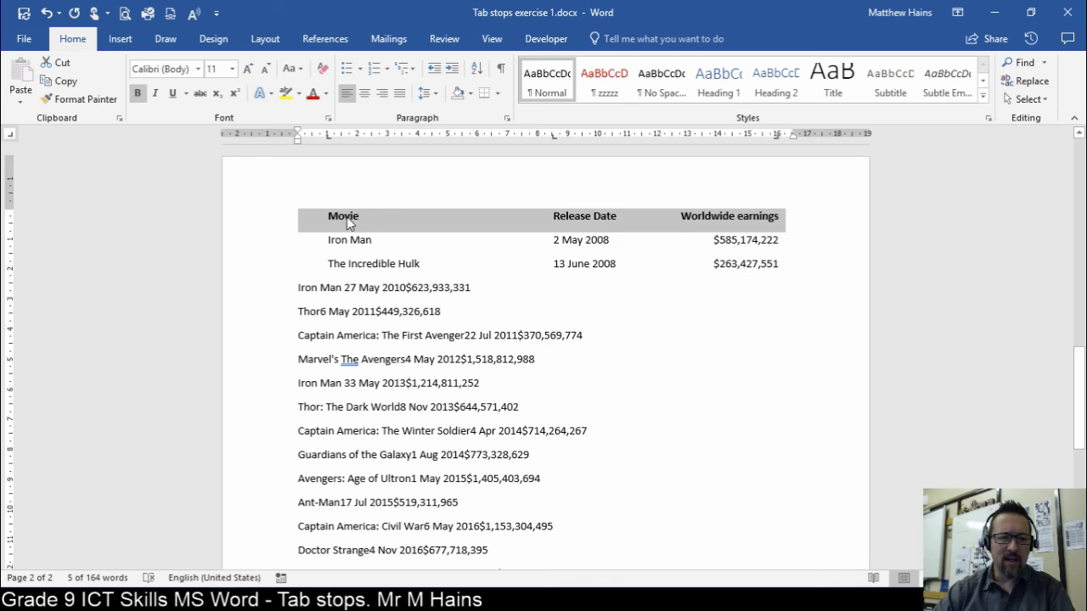
{"action": "left_click", "coordinate": [346, 217]}
{"action": "left_click", "coordinate": [279, 221]}
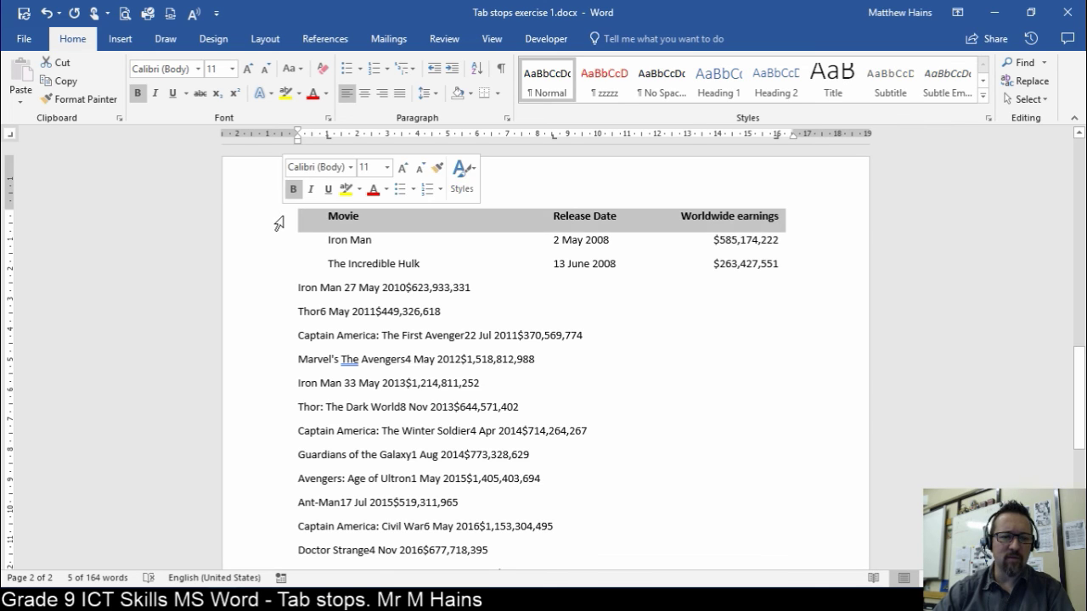
{"action": "left_click", "coordinate": [173, 94]}
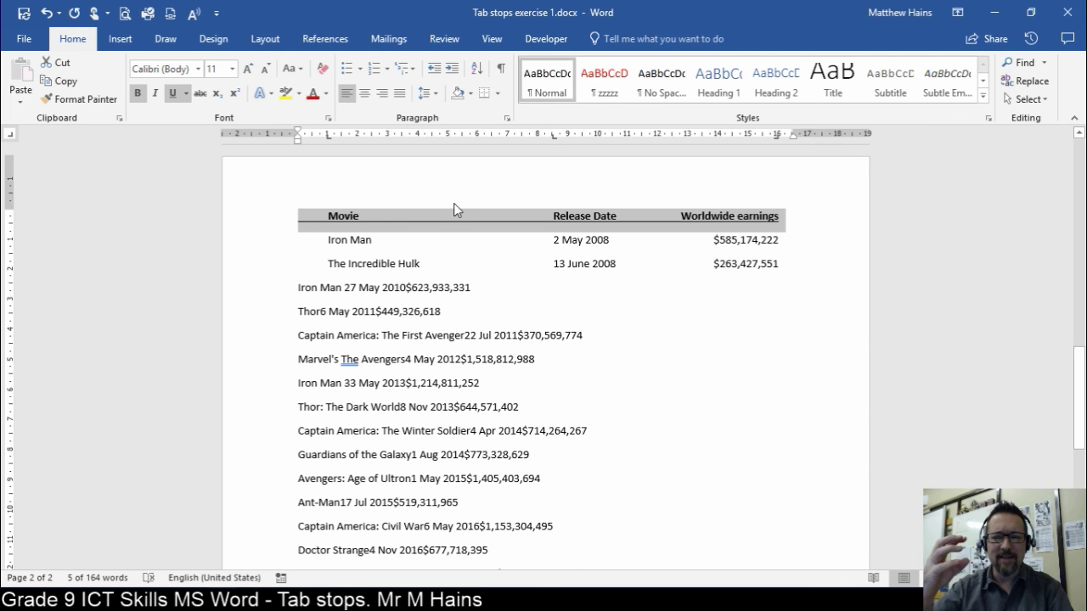
{"action": "key", "text": "ctrl+u"}
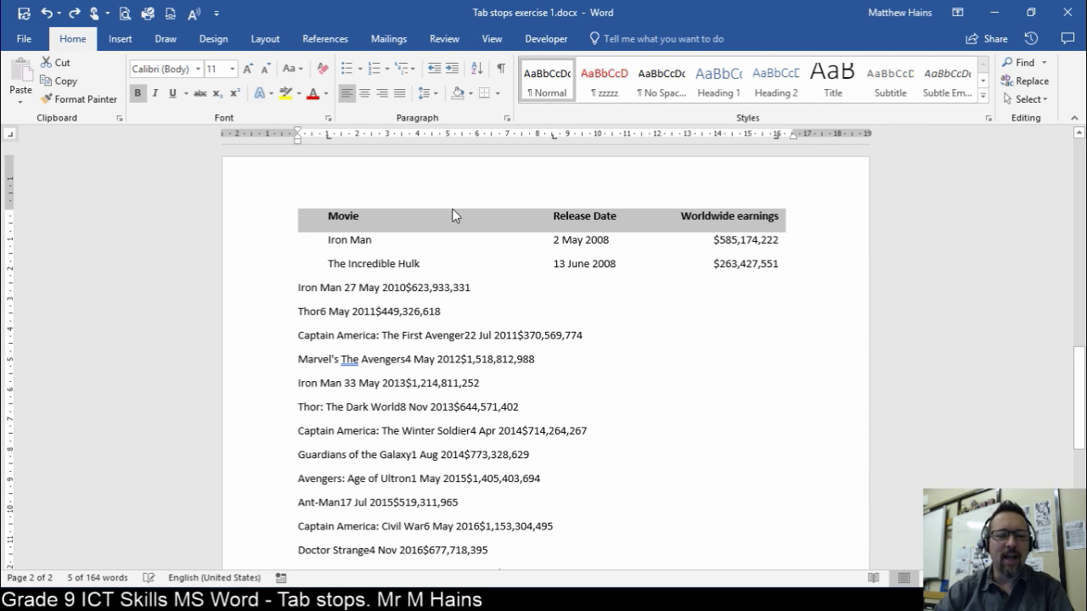
{"action": "left_click", "coordinate": [362, 217]}
Underline the Movie, Release Date and Worldwide earnings headings individually, leaving the gaps plain
{"action": "double_click", "coordinate": [344, 216]}
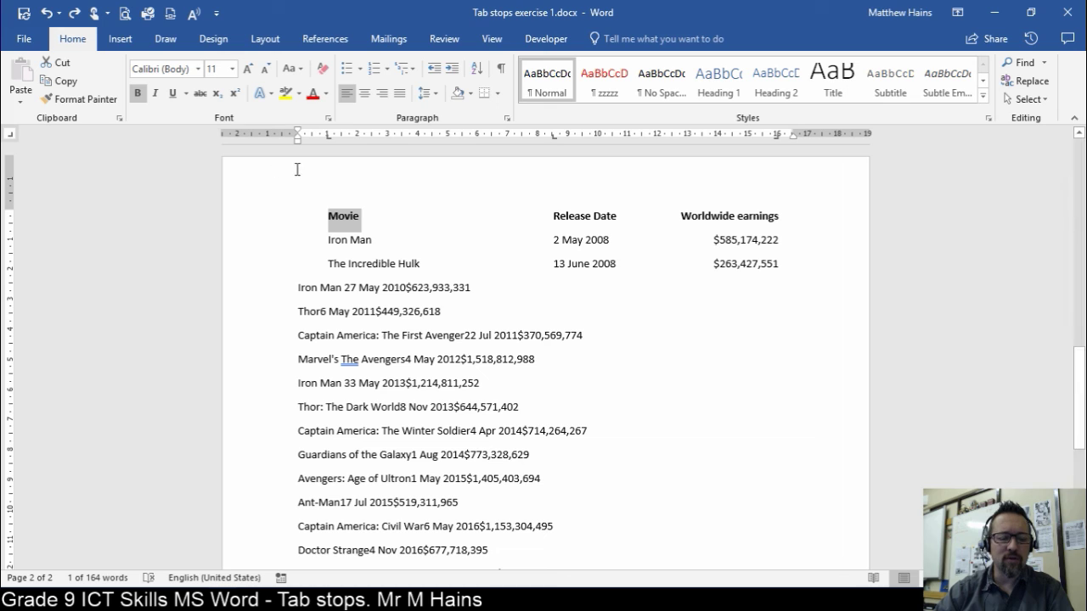
{"action": "key", "text": "ctrl+u"}
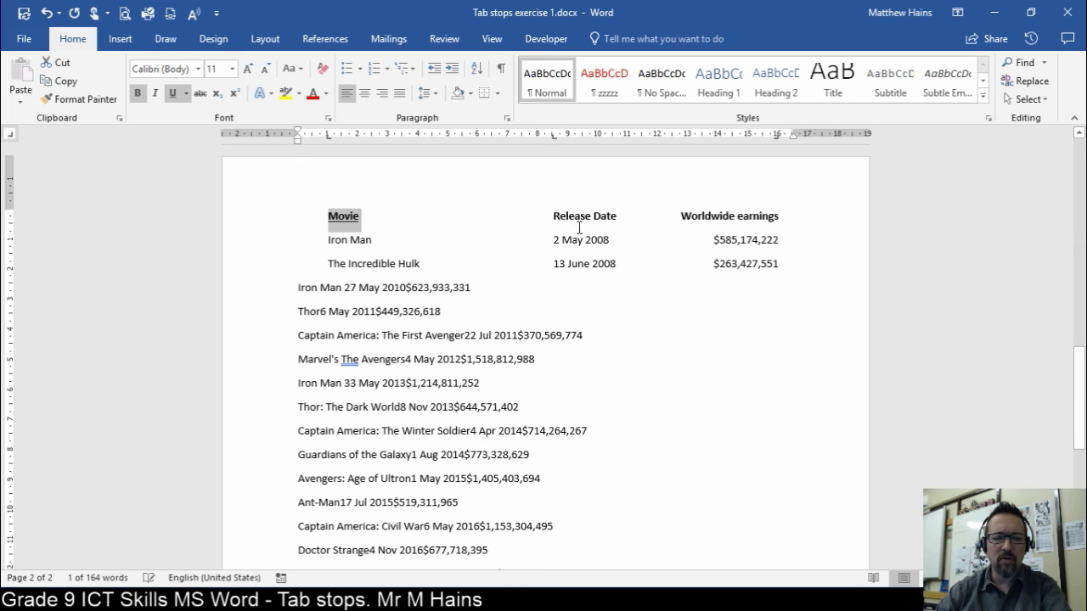
{"action": "left_click_drag", "start_coordinate": [554, 216], "coordinate": [618, 216]}
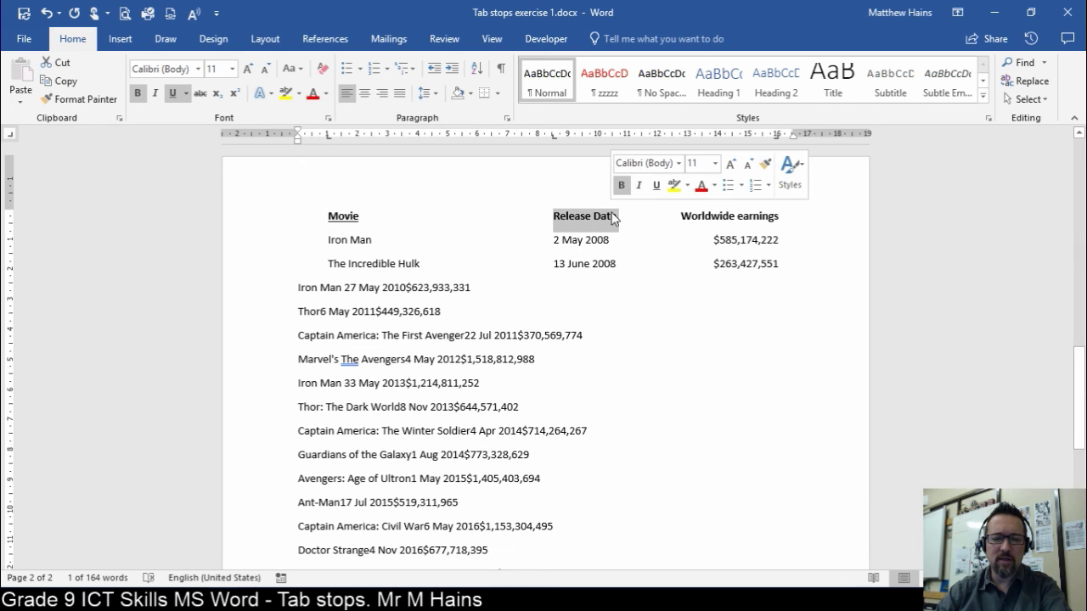
{"action": "left_click", "coordinate": [658, 187]}
{"action": "left_click_drag", "start_coordinate": [682, 215], "coordinate": [765, 218]}
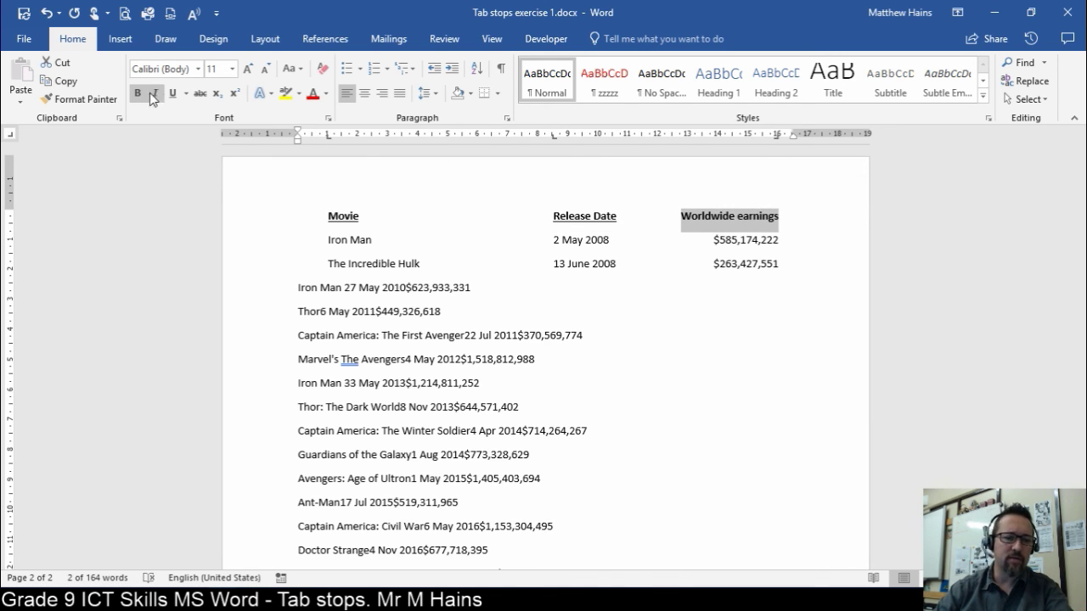
{"action": "left_click", "coordinate": [172, 94]}
{"action": "left_click", "coordinate": [715, 378]}
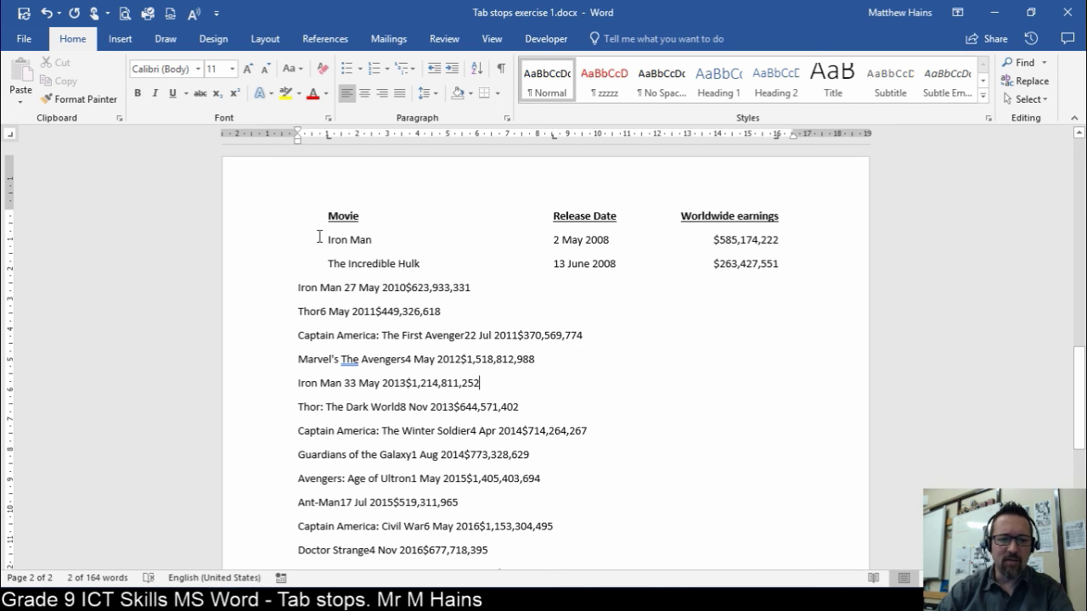